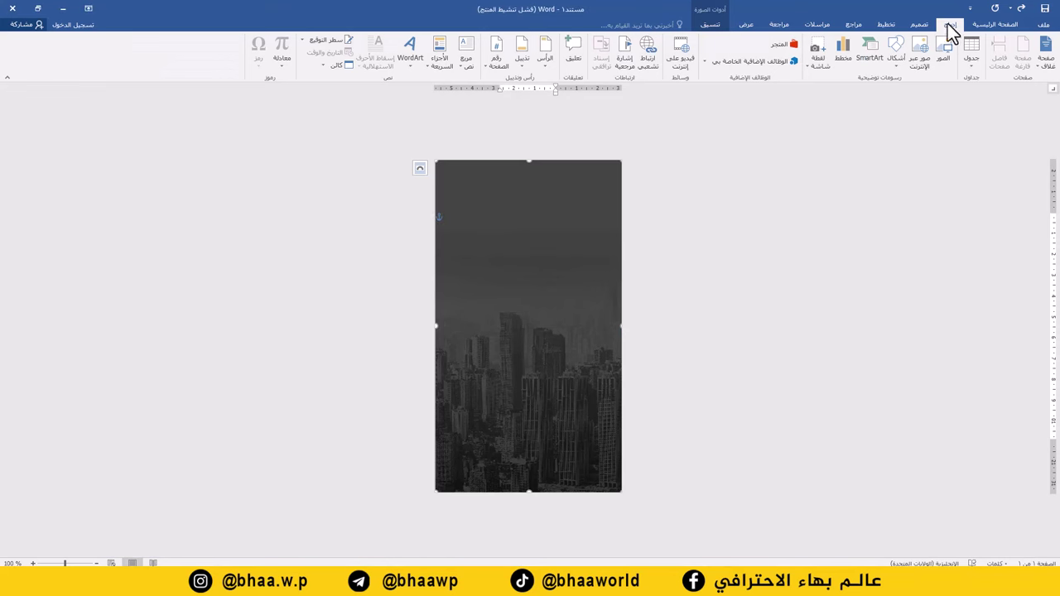
# Step: Insert man.png onto the poster page and enlarge it
pyautogui.click(945, 56)
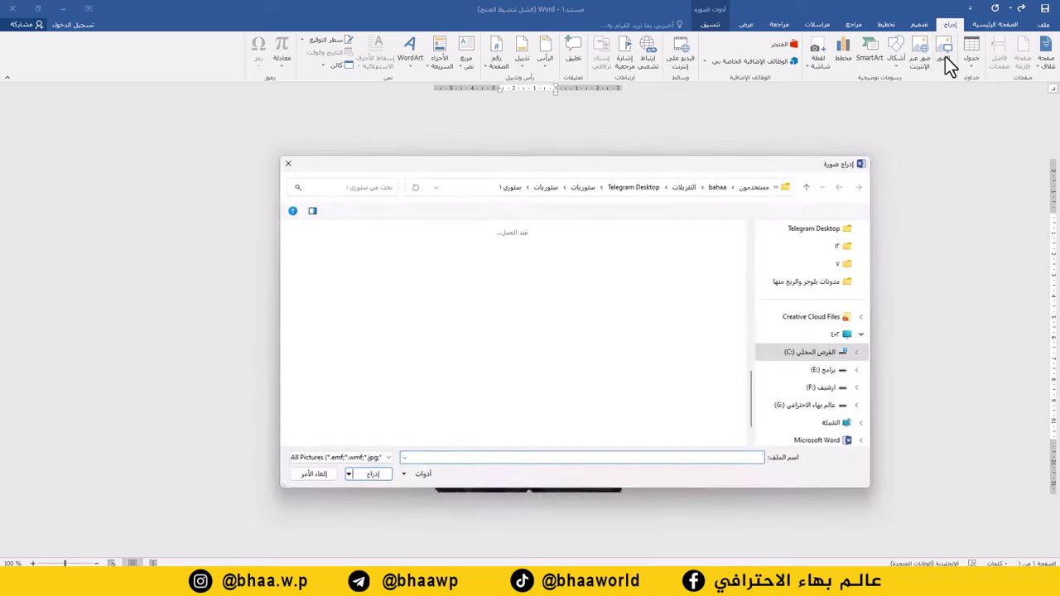
pyautogui.click(700, 278)
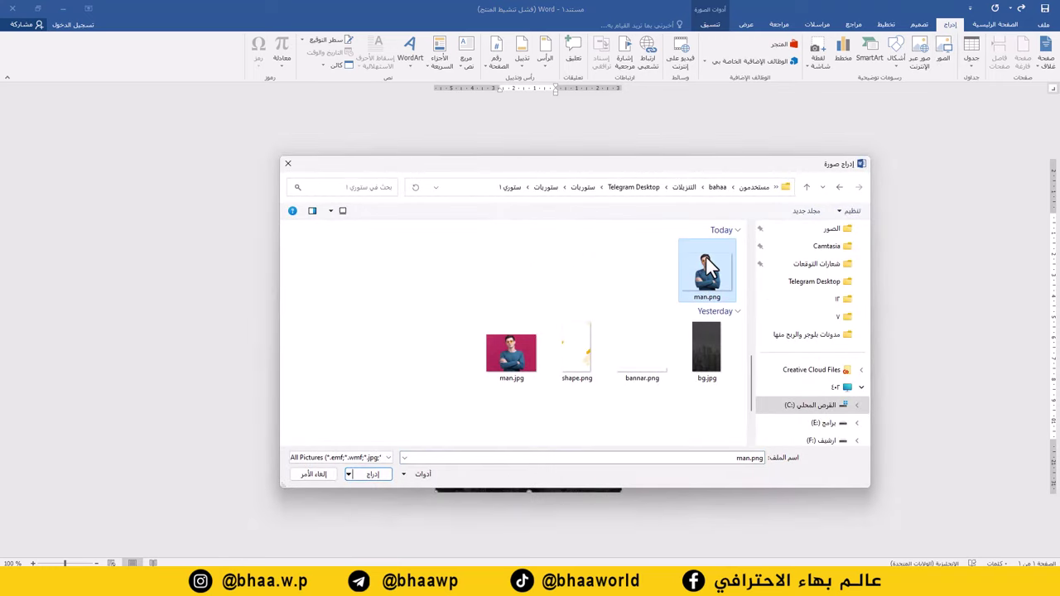
pyautogui.doubleClick(704, 276)
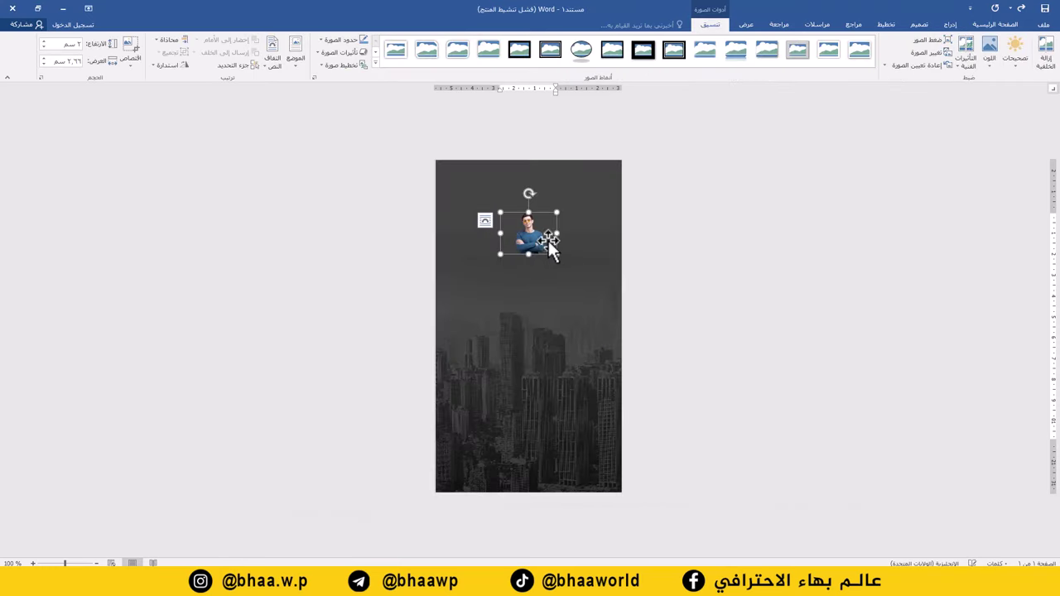
pyautogui.moveTo(499, 254); pyautogui.dragTo(428, 360)
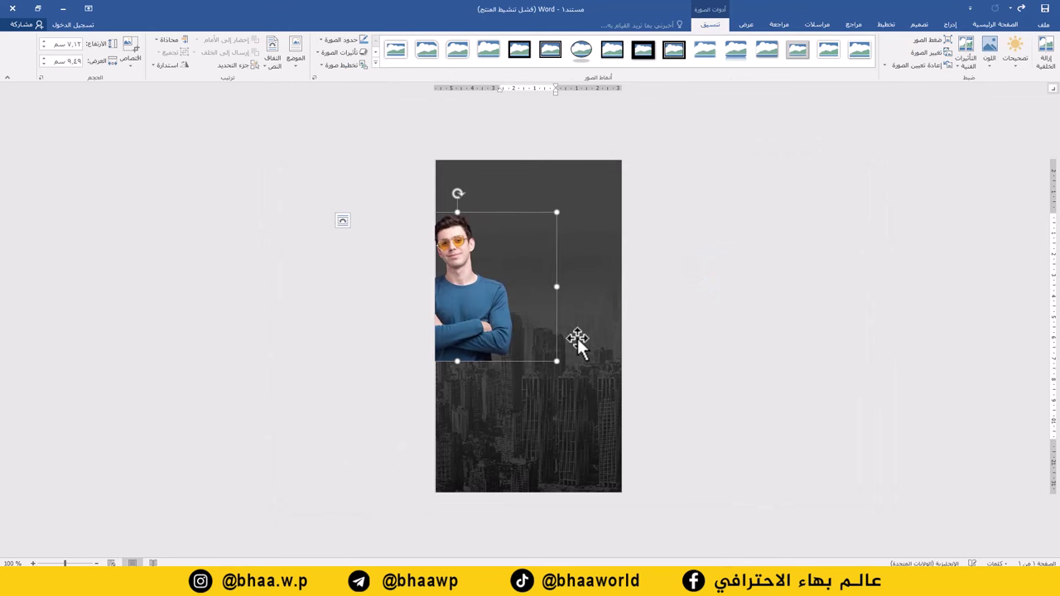
# Step: Float the man photo in front of text, moved to the bottom centre and enlarged upward
pyautogui.rightClick(483, 319)
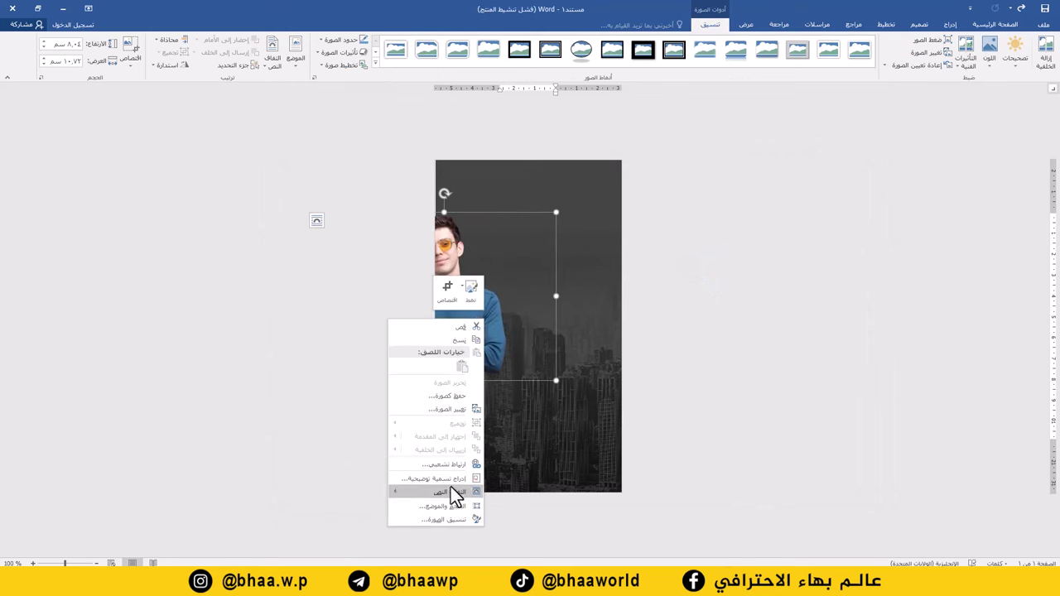
pyautogui.moveTo(448, 491)
pyautogui.click(352, 491)
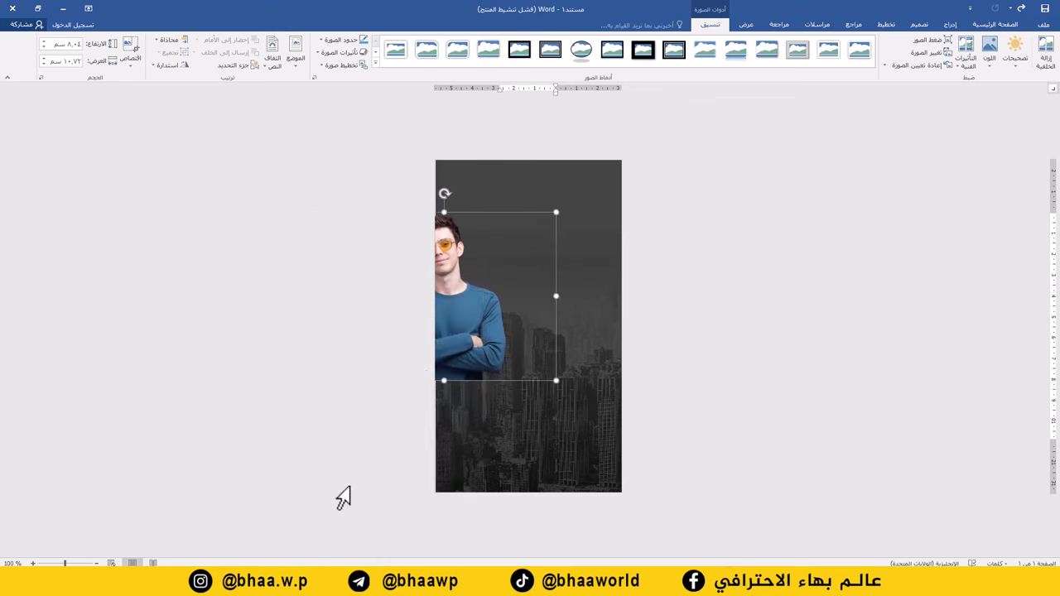
pyautogui.moveTo(479, 350); pyautogui.dragTo(572, 458)
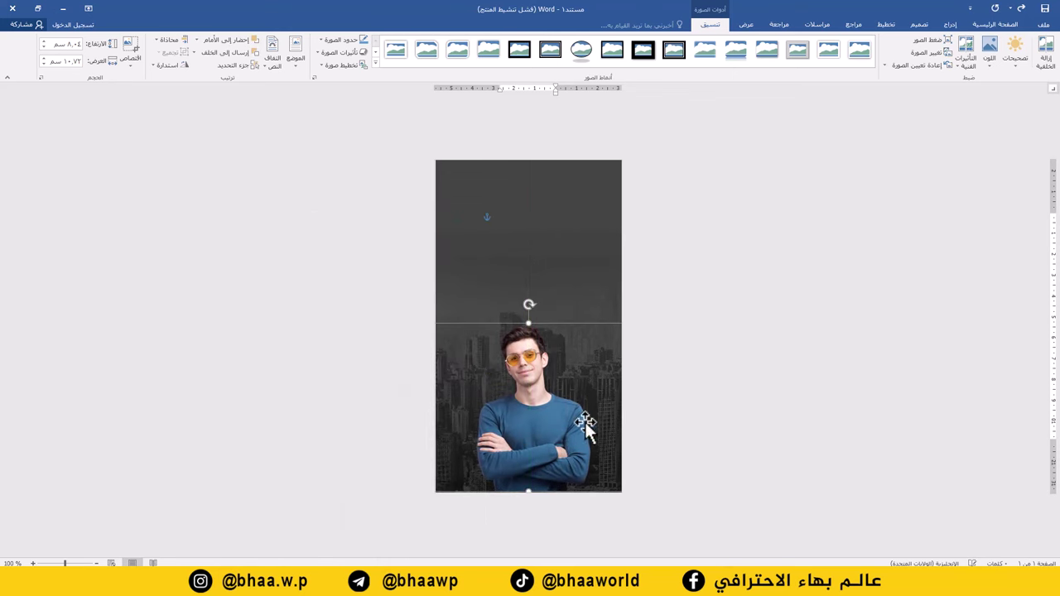
pyautogui.moveTo(528, 323); pyautogui.dragTo(528, 263)
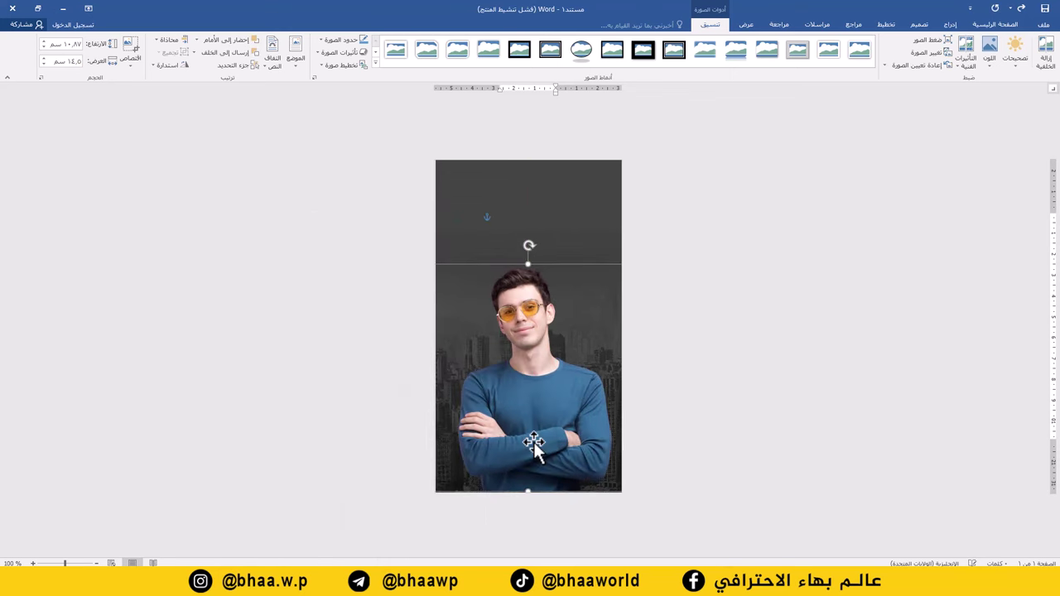
pyautogui.click(951, 25)
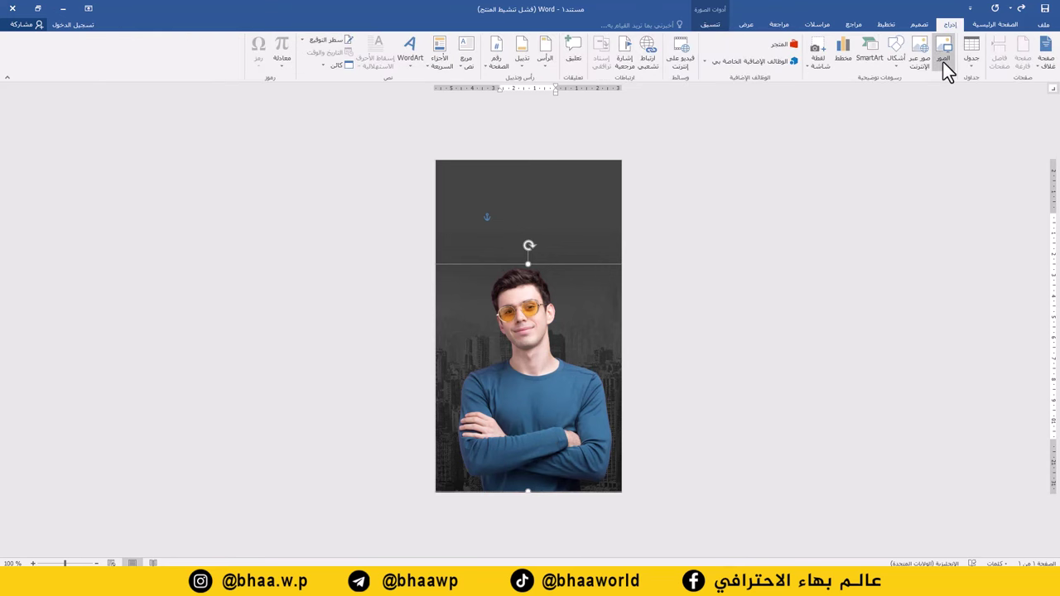
# Step: Insert shape.png in front of text and stretch it to cover the whole page
pyautogui.click(943, 62)
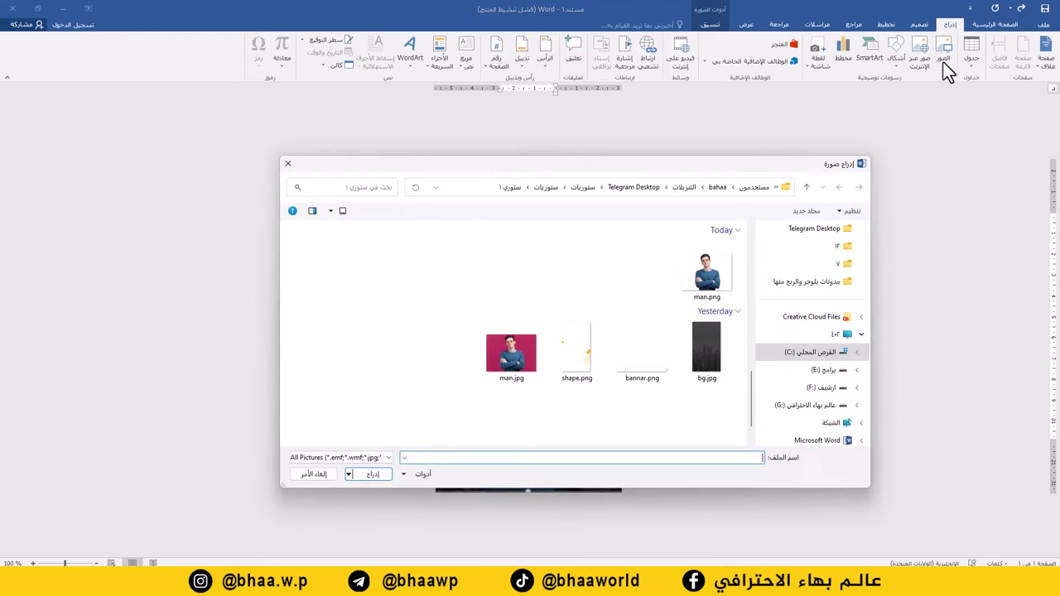
pyautogui.doubleClick(581, 354)
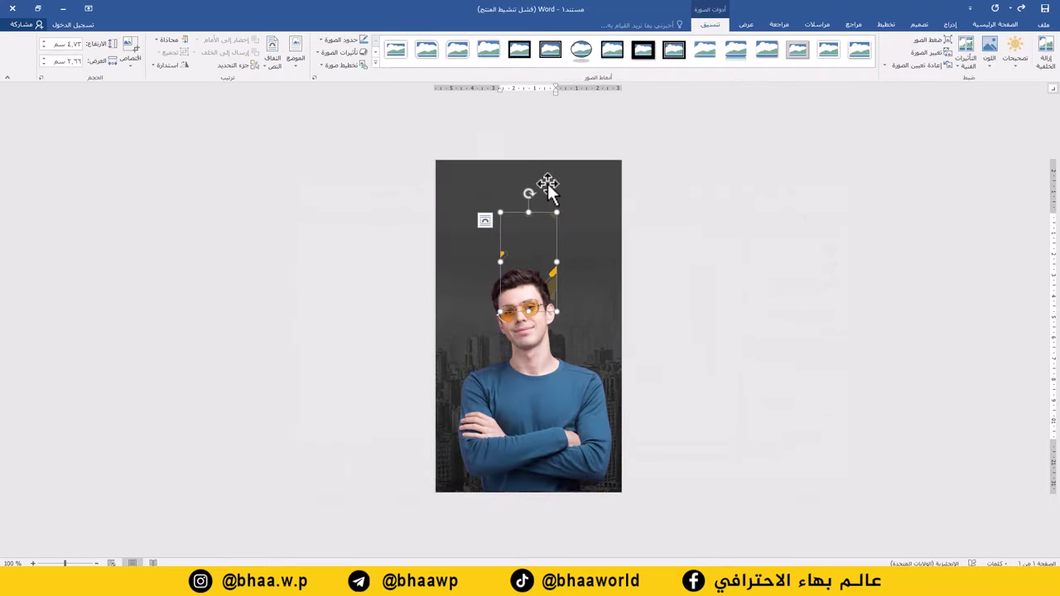
pyautogui.click(277, 66)
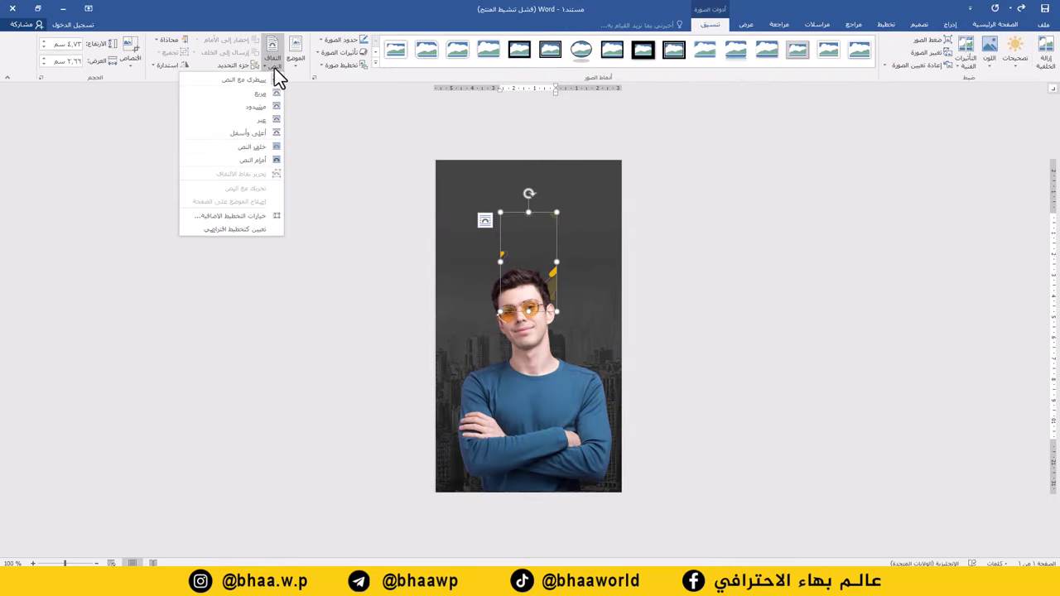
pyautogui.click(264, 165)
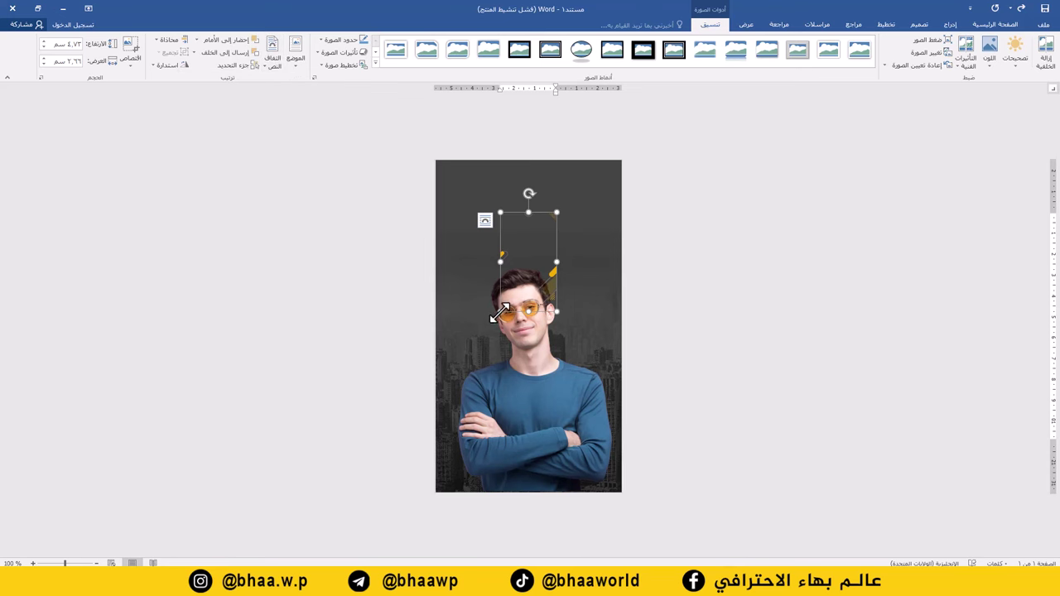
pyautogui.moveTo(501, 313); pyautogui.dragTo(432, 370)
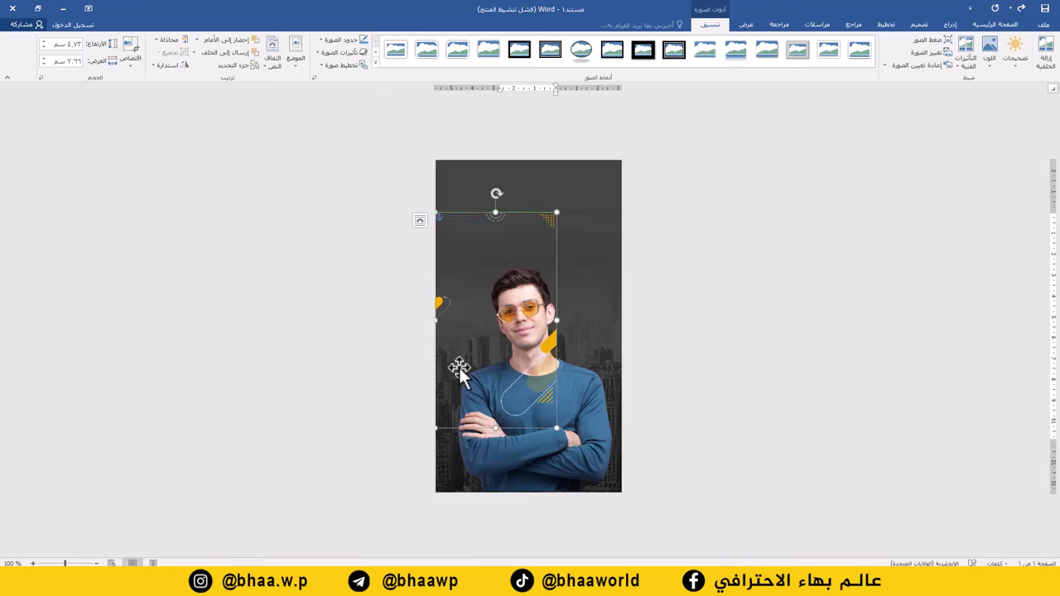
pyautogui.moveTo(557, 428); pyautogui.dragTo(591, 469)
pyautogui.moveTo(585, 213); pyautogui.dragTo(622, 161)
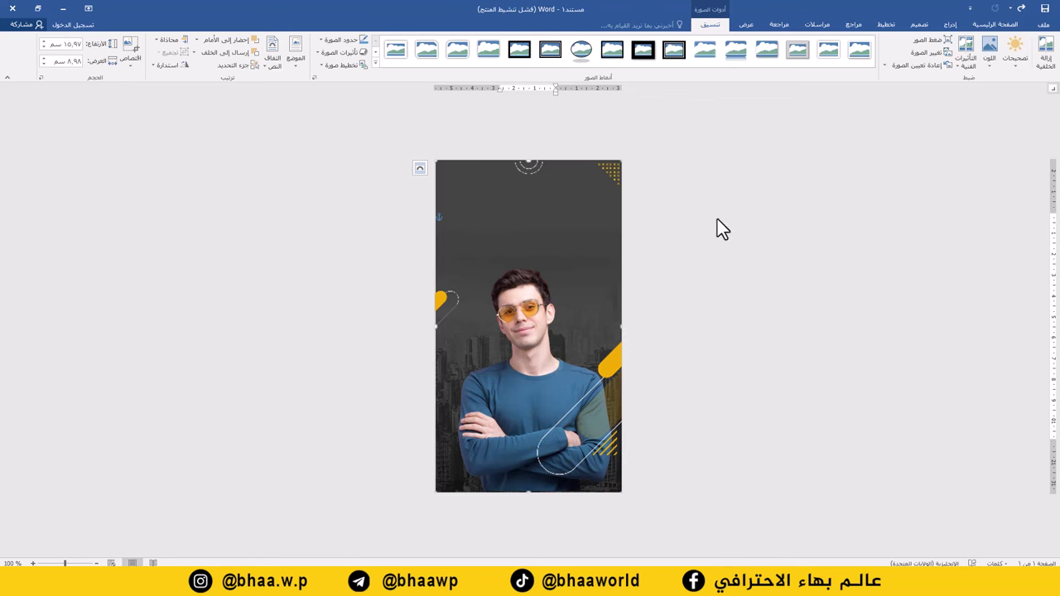
pyautogui.click(952, 25)
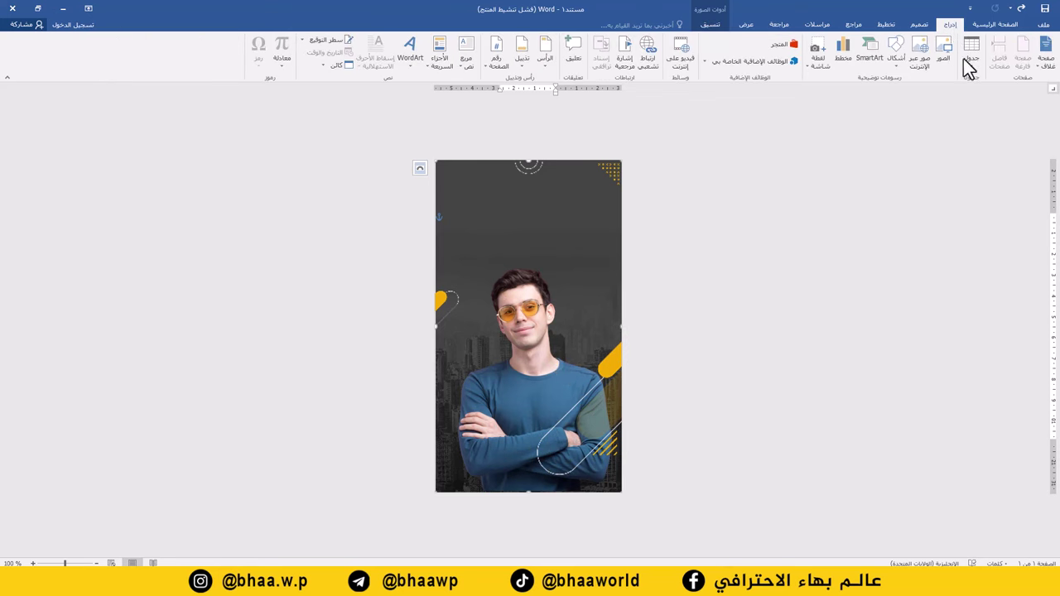
# Step: Insert bannar.png in front of text, stretched to the right edge along the poster bottom
pyautogui.click(940, 60)
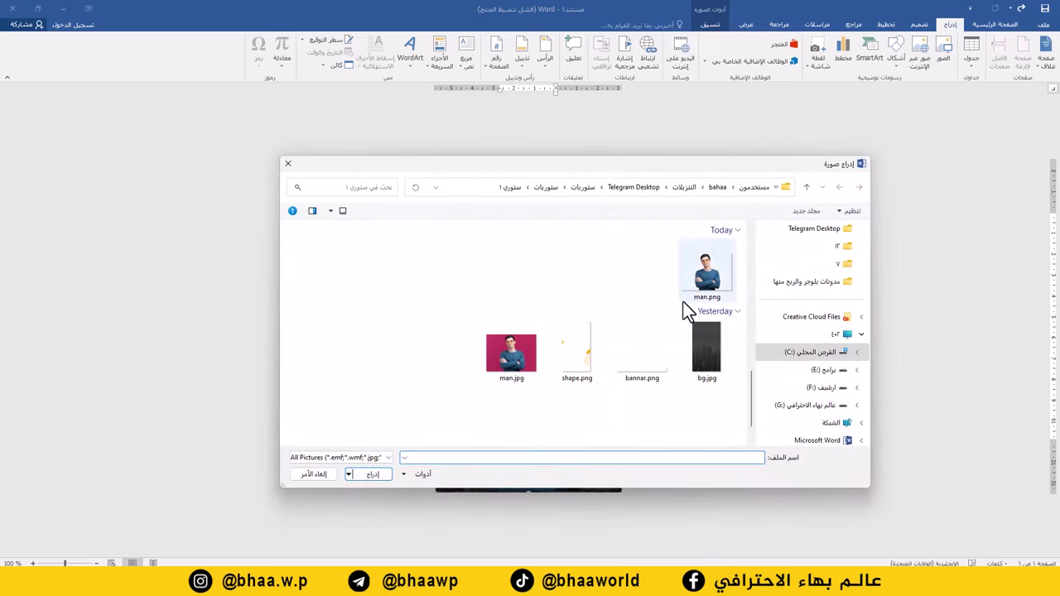
pyautogui.click(651, 368)
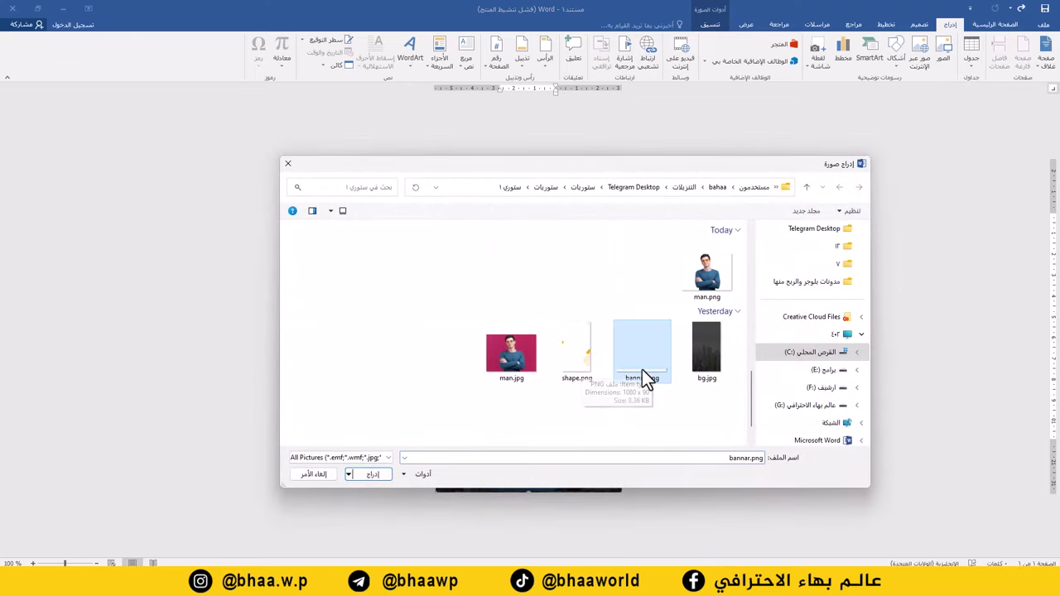
pyautogui.doubleClick(642, 370)
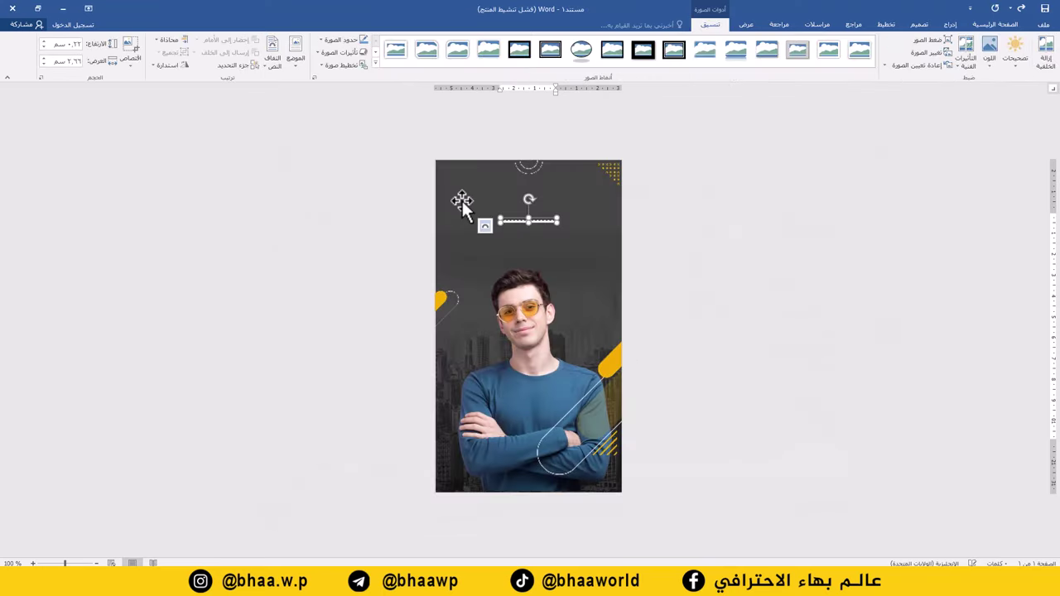
pyautogui.click(271, 66)
pyautogui.click(258, 159)
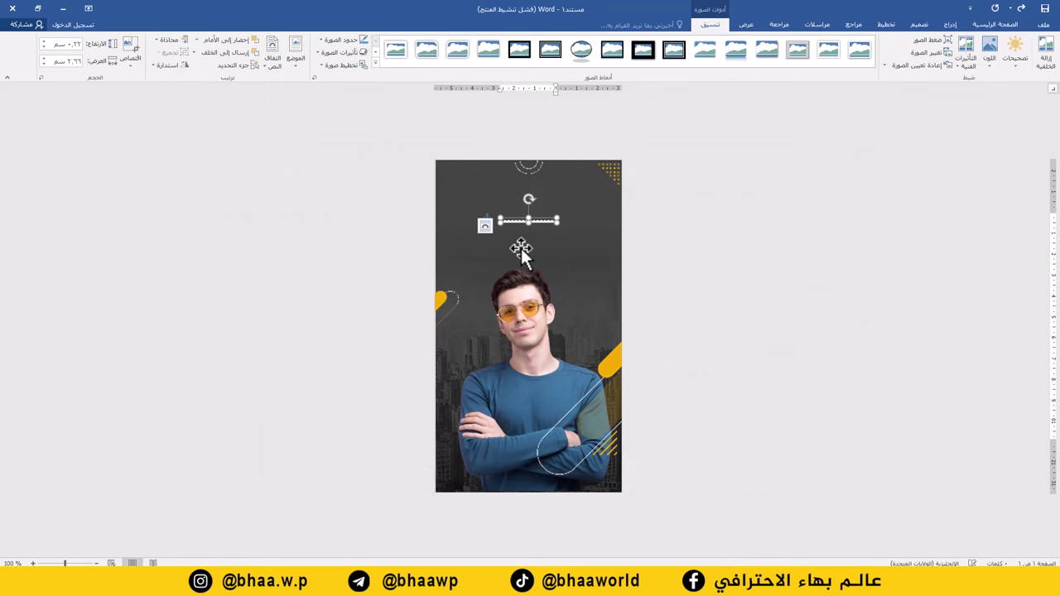
pyautogui.moveTo(554, 222); pyautogui.dragTo(621, 247)
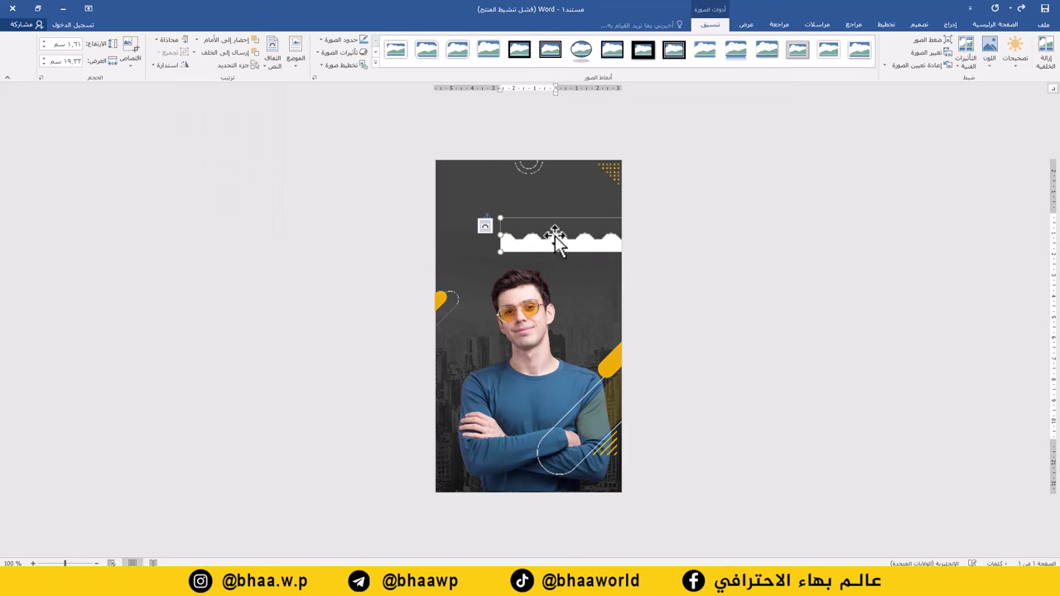
pyautogui.moveTo(552, 236)
pyautogui.mouseDown()
pyautogui.moveTo(507, 372)
pyautogui.moveTo(504, 441)
pyautogui.moveTo(485, 388)
pyautogui.moveTo(507, 495)
pyautogui.mouseUp()
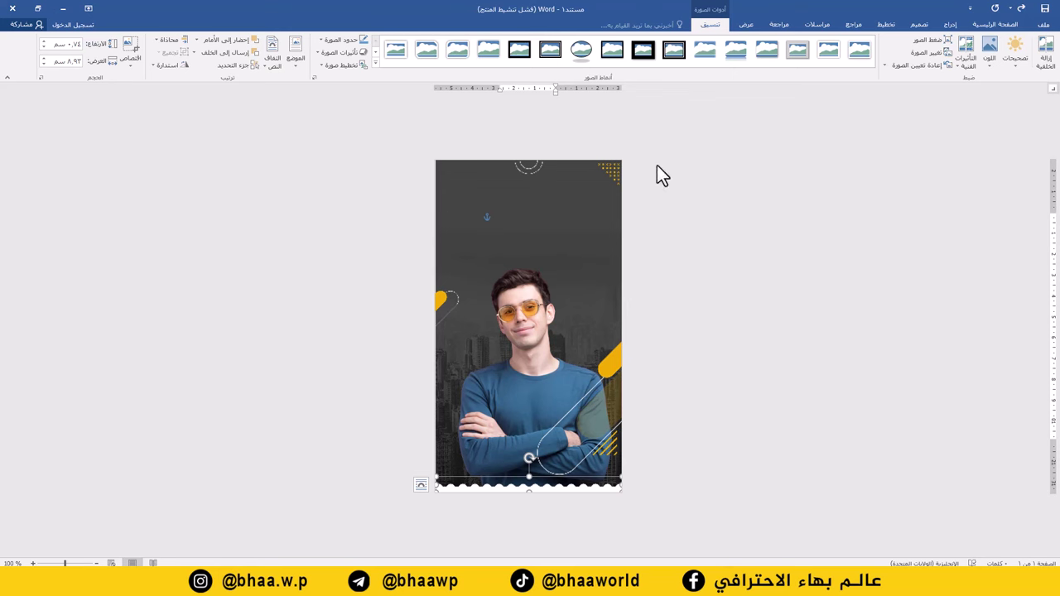
pyautogui.click(951, 25)
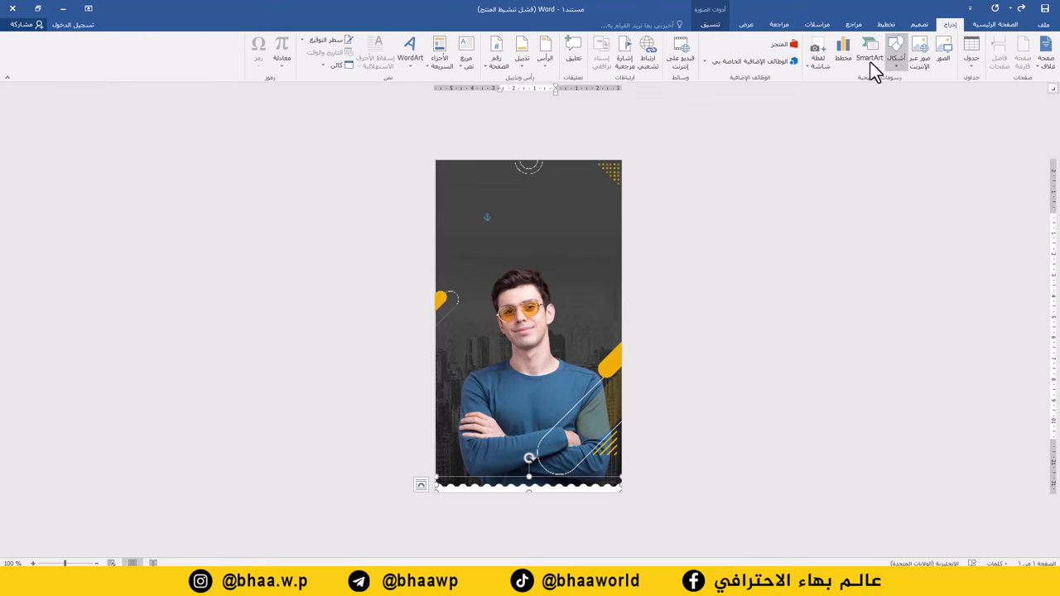
# Step: Draw a text box near the poster top containing 'سجل الان مع الاستاذ', then select all its text
pyautogui.click(467, 60)
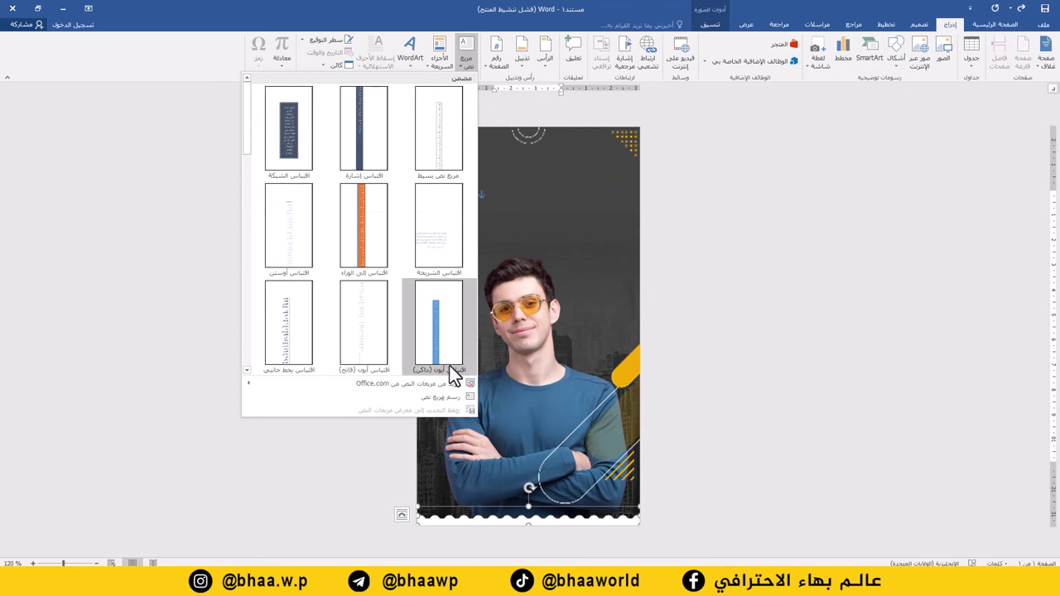
pyautogui.click(436, 399)
pyautogui.moveTo(613, 155)
pyautogui.mouseDown()
pyautogui.moveTo(516, 189)
pyautogui.moveTo(445, 194)
pyautogui.mouseUp()
pyautogui.write('سجل الان مع الاستاذ')
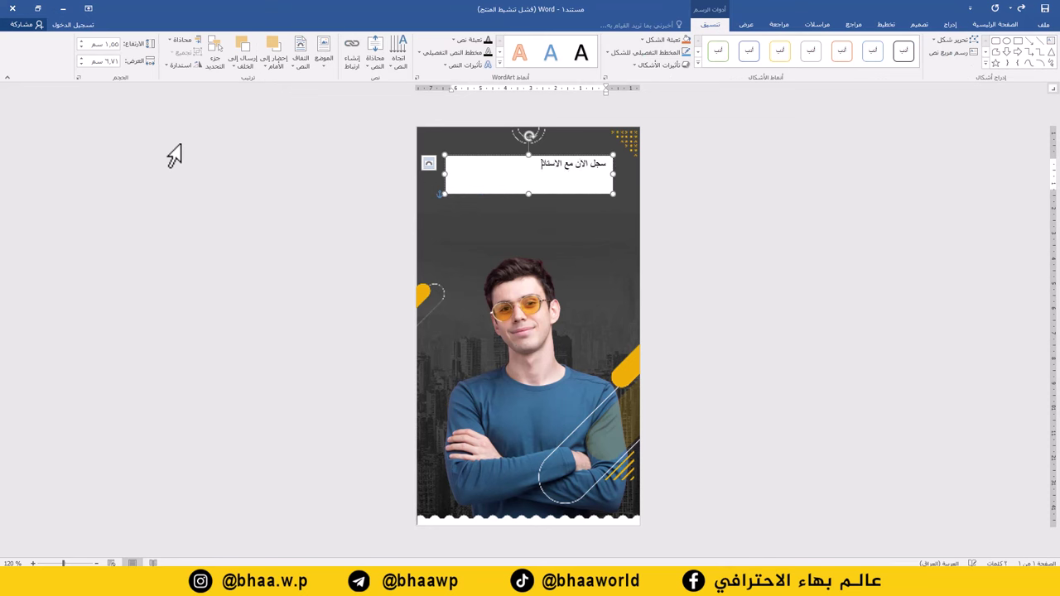
pyautogui.hotkey('ctrl', 'a')
# Step: Set the headline font to Hacen Algeria, enlarged to fit on one line
pyautogui.click(977, 25)
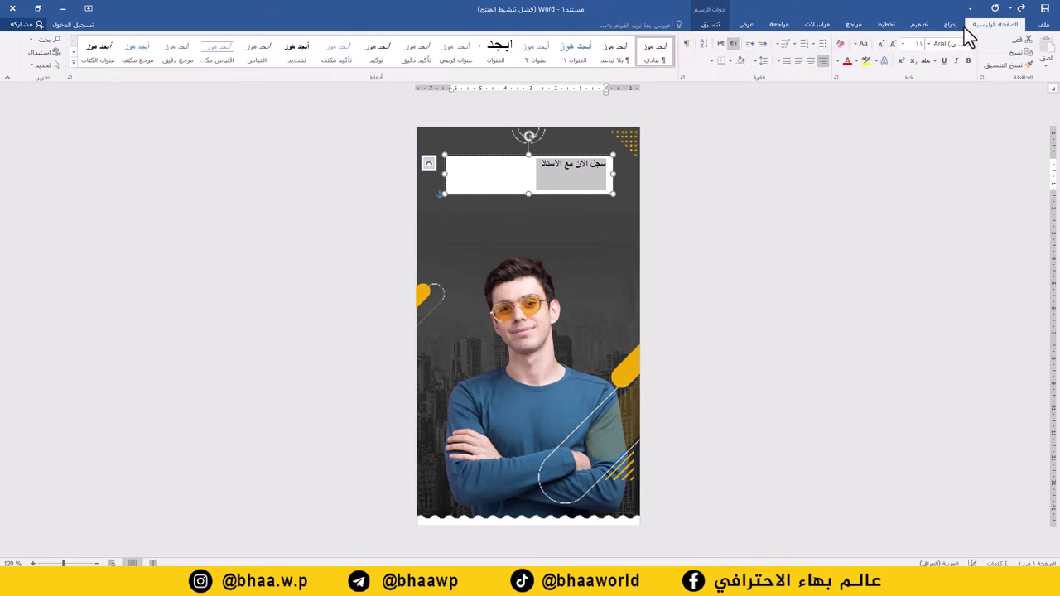
pyautogui.click(926, 47)
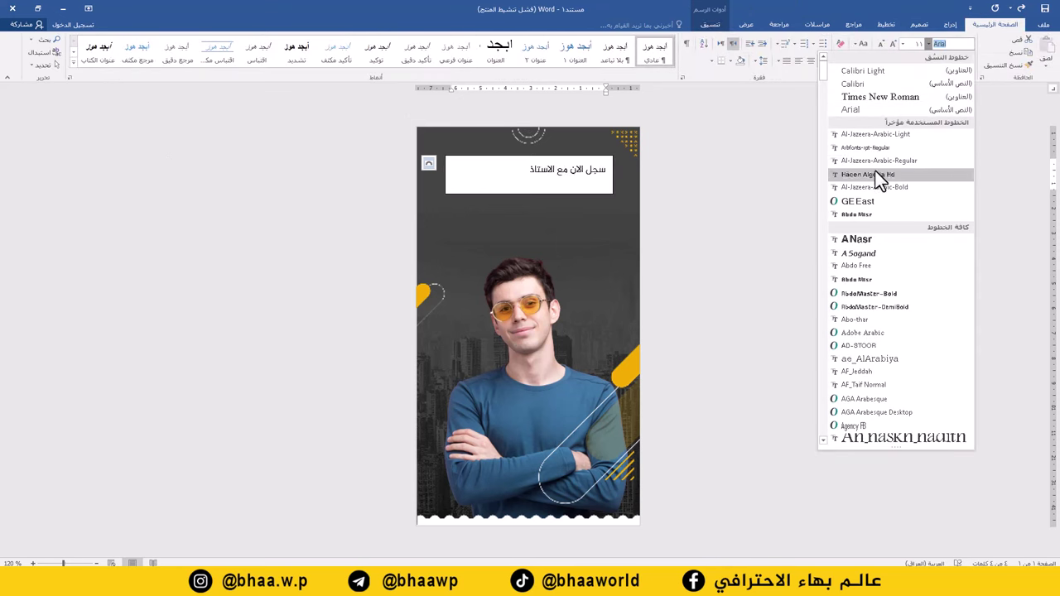
pyautogui.click(872, 173)
pyautogui.click(894, 44)
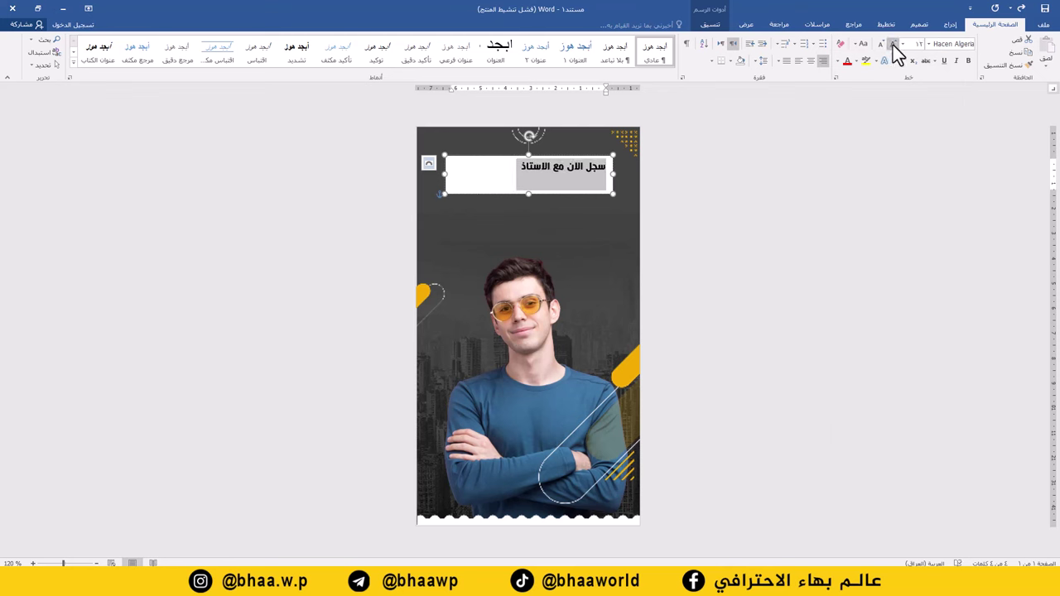
pyautogui.click(894, 44)
pyautogui.click(893, 44)
pyautogui.click(893, 44)
pyautogui.click(894, 44)
pyautogui.click(893, 44)
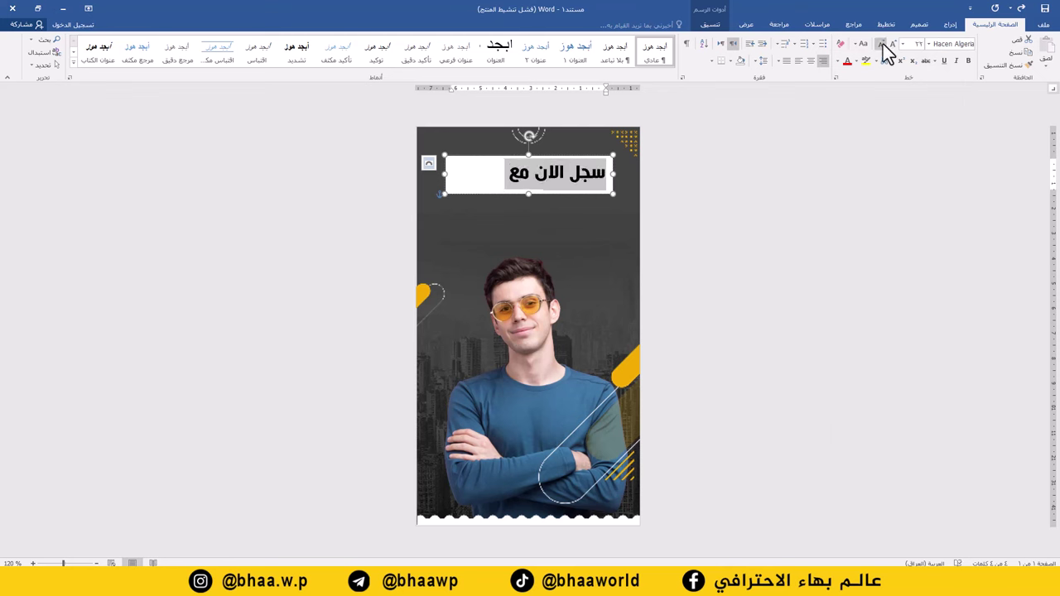
pyautogui.click(881, 44)
# Step: Give the headline box no fill and change its outline
pyautogui.click(701, 27)
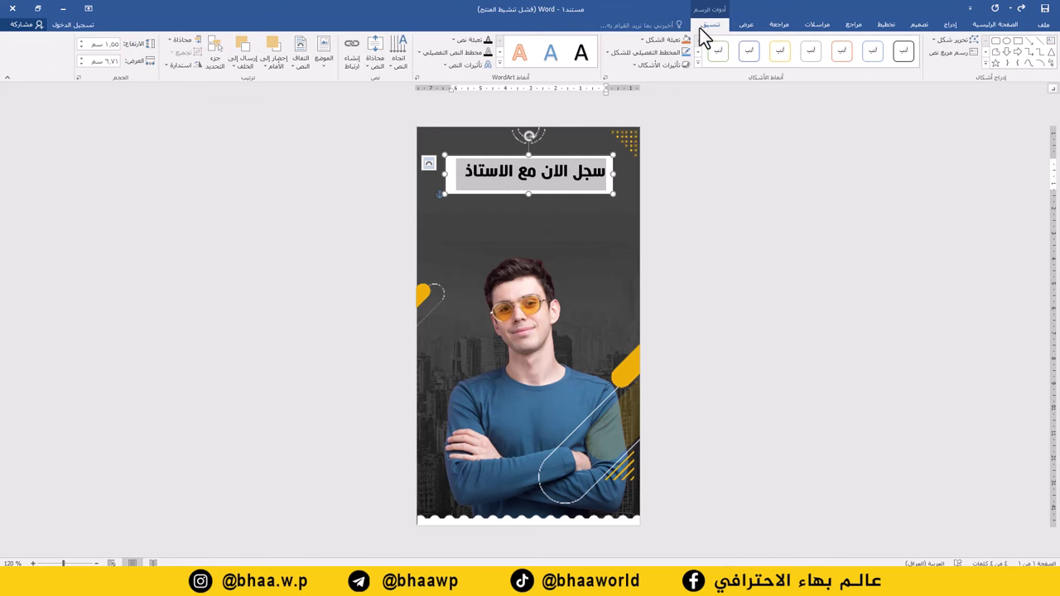
pyautogui.click(657, 43)
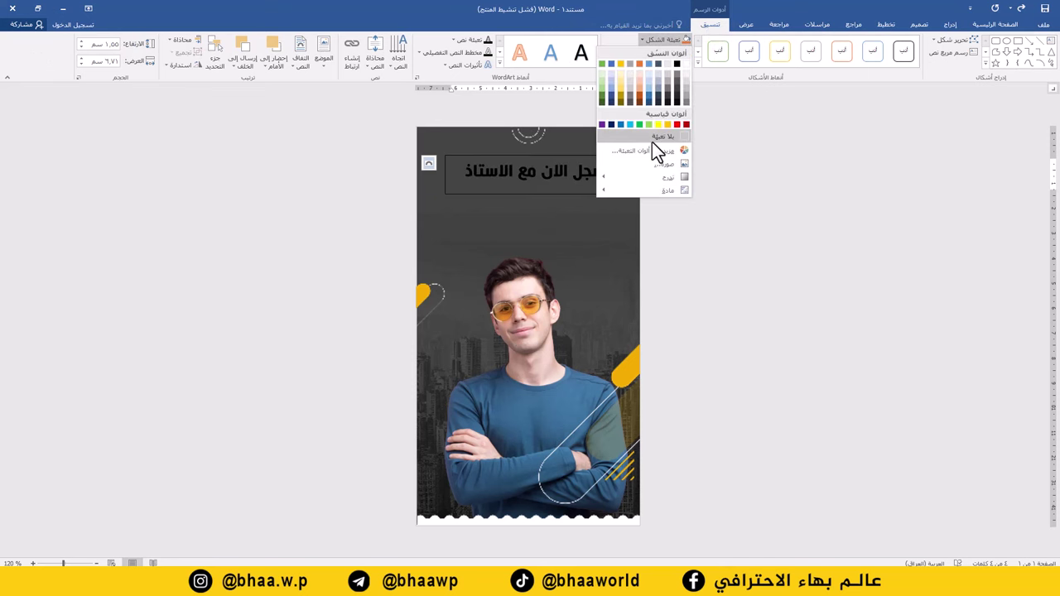
pyautogui.click(652, 142)
pyautogui.click(664, 51)
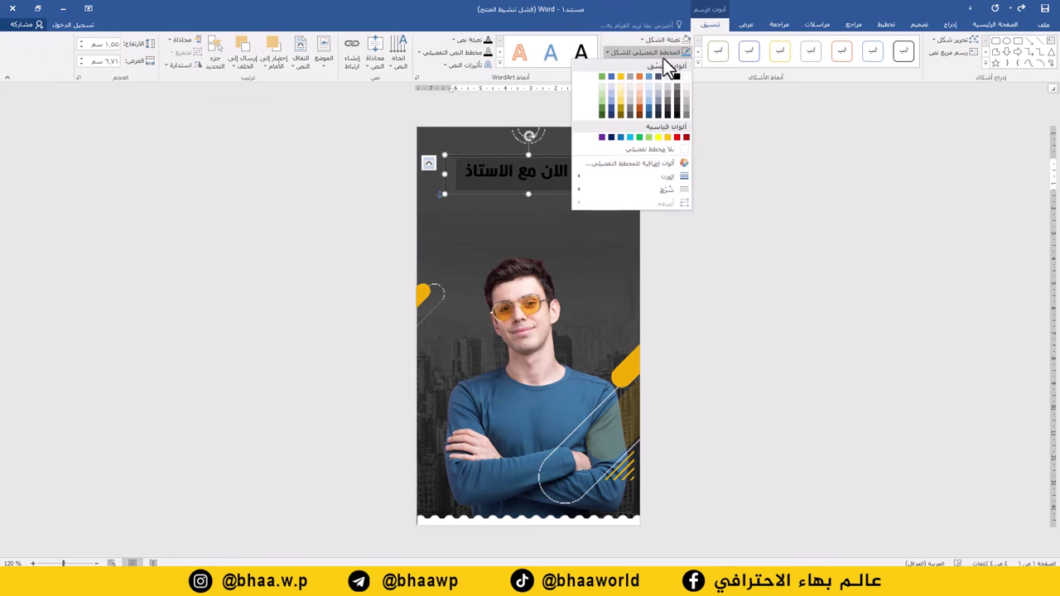
pyautogui.click(656, 153)
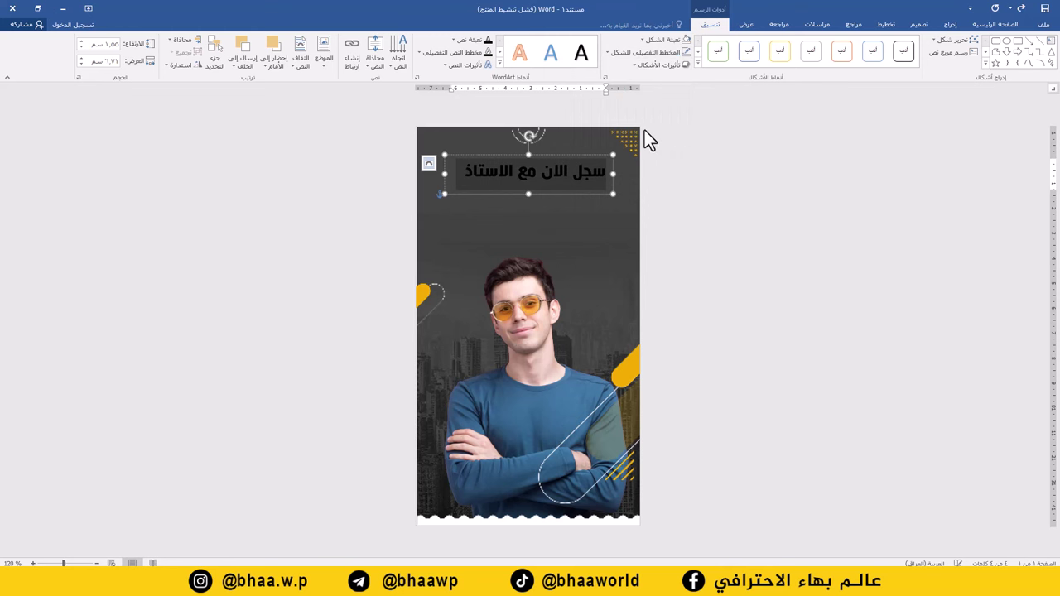
# Step: Make the headline text white and shift its box slightly left
pyautogui.click(1004, 24)
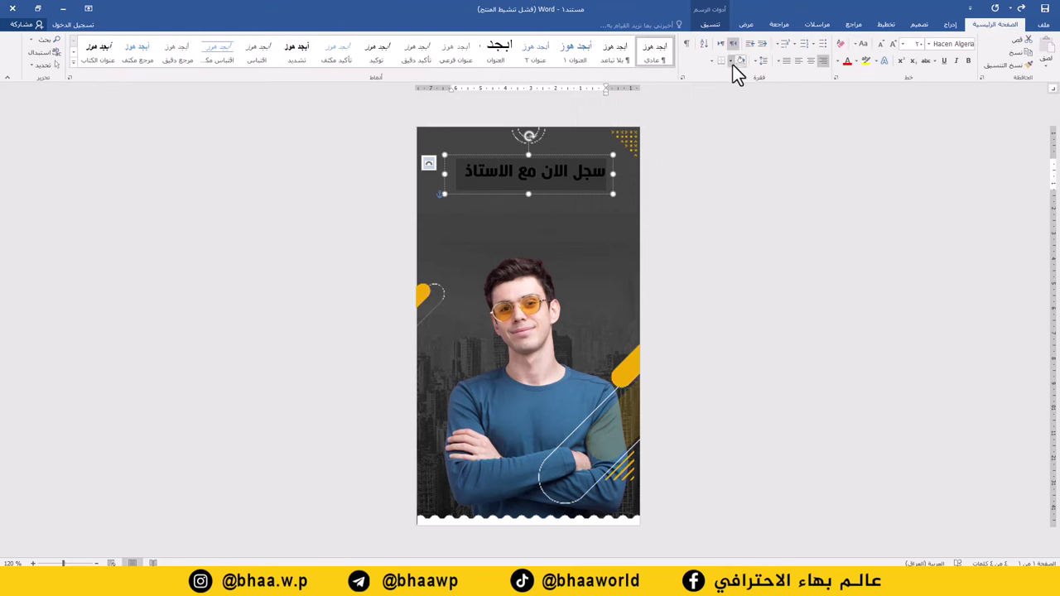
pyautogui.click(838, 63)
pyautogui.click(845, 98)
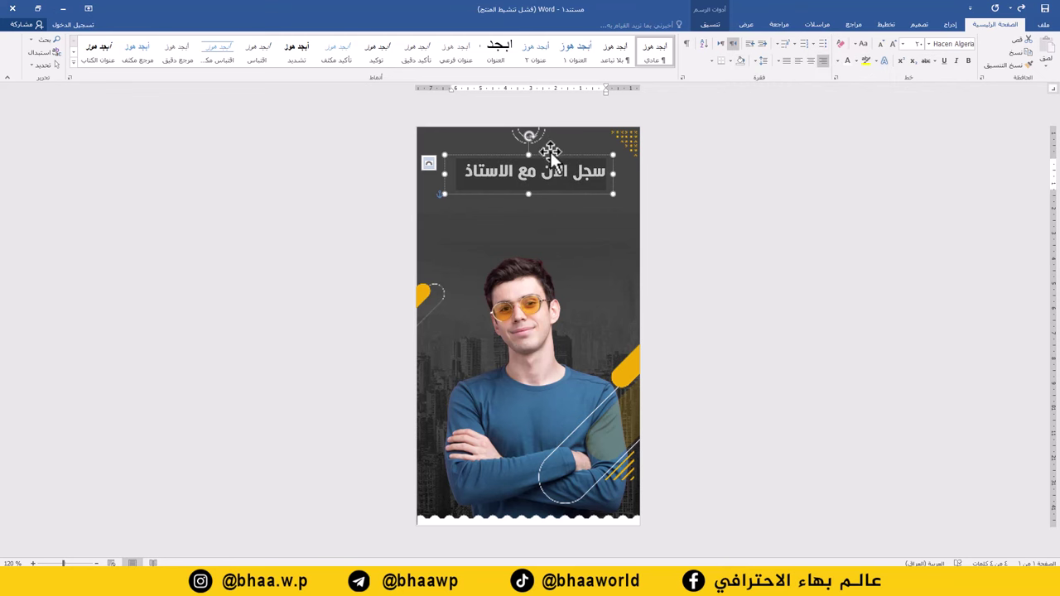
pyautogui.moveTo(549, 156); pyautogui.dragTo(536, 159)
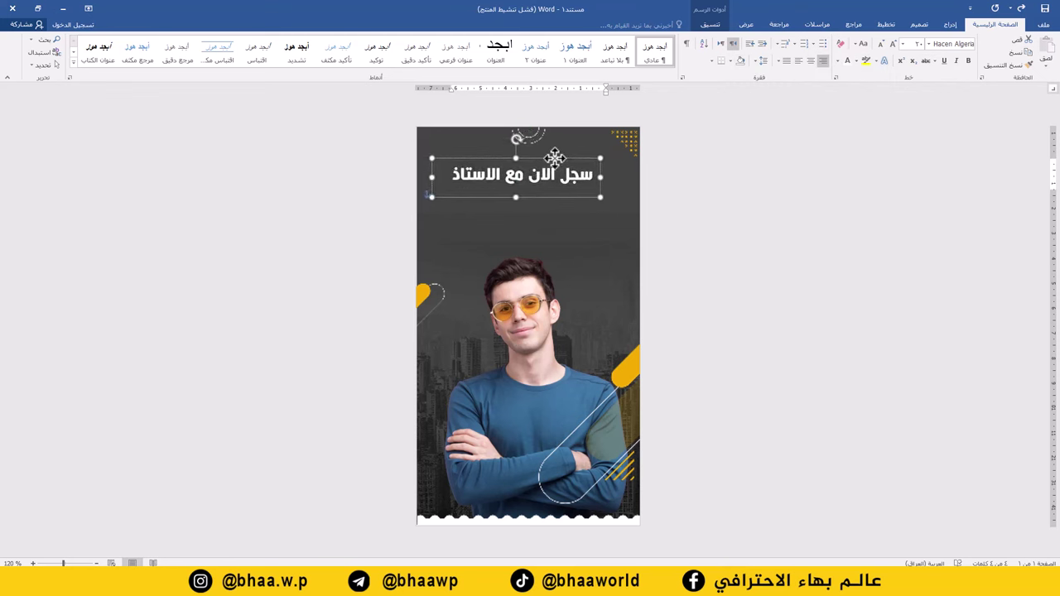
pyautogui.click(554, 157)
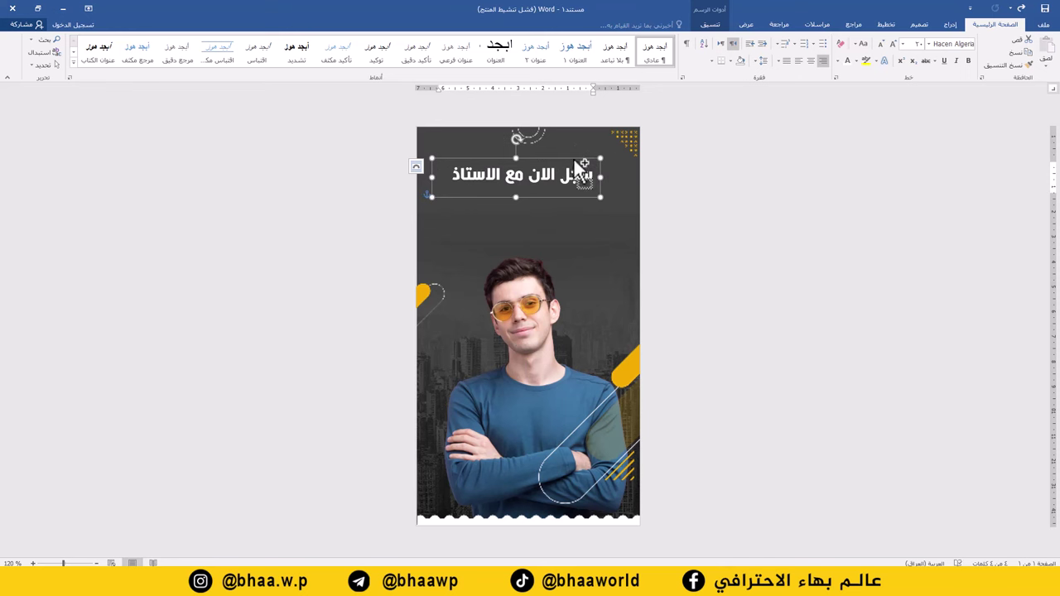
# Step: Copy the headline box below it, replace its text with the teacher's name, enlarged and centred
pyautogui.moveTo(584, 166); pyautogui.dragTo(588, 197)
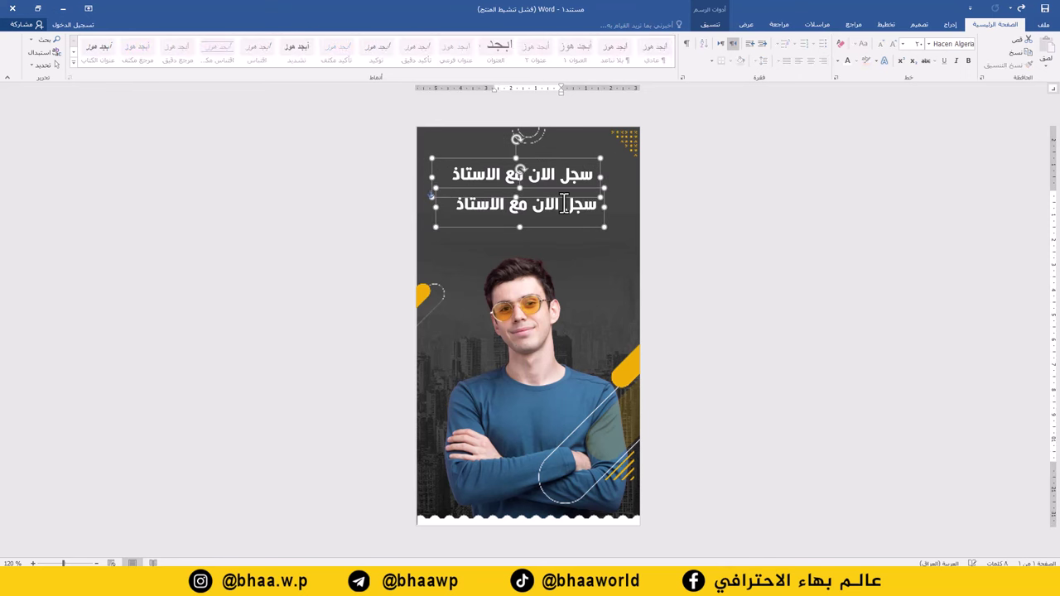
pyautogui.tripleClick(563, 204)
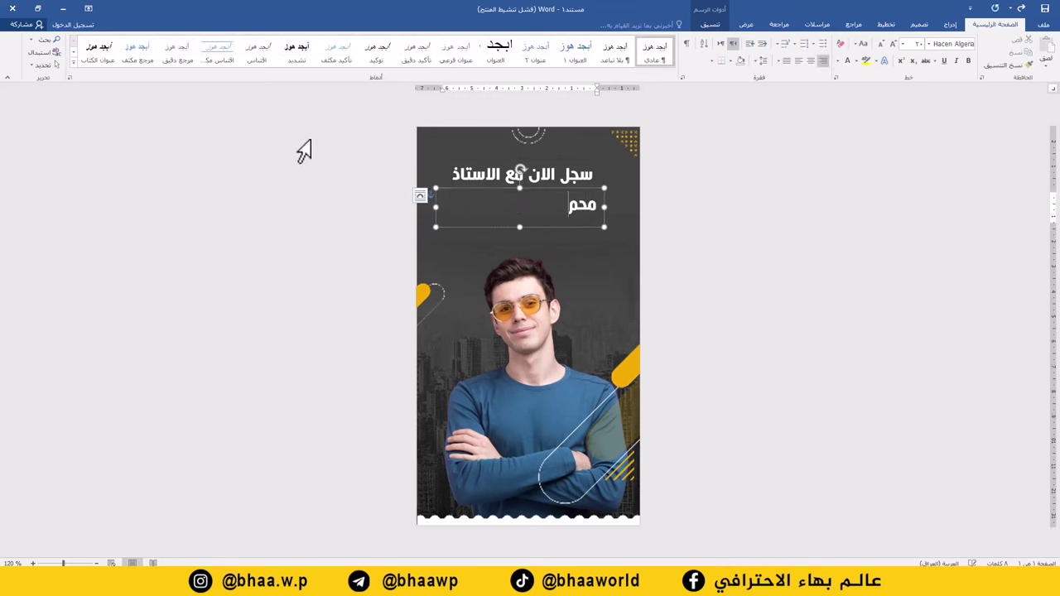
pyautogui.tripleClick(531, 209)
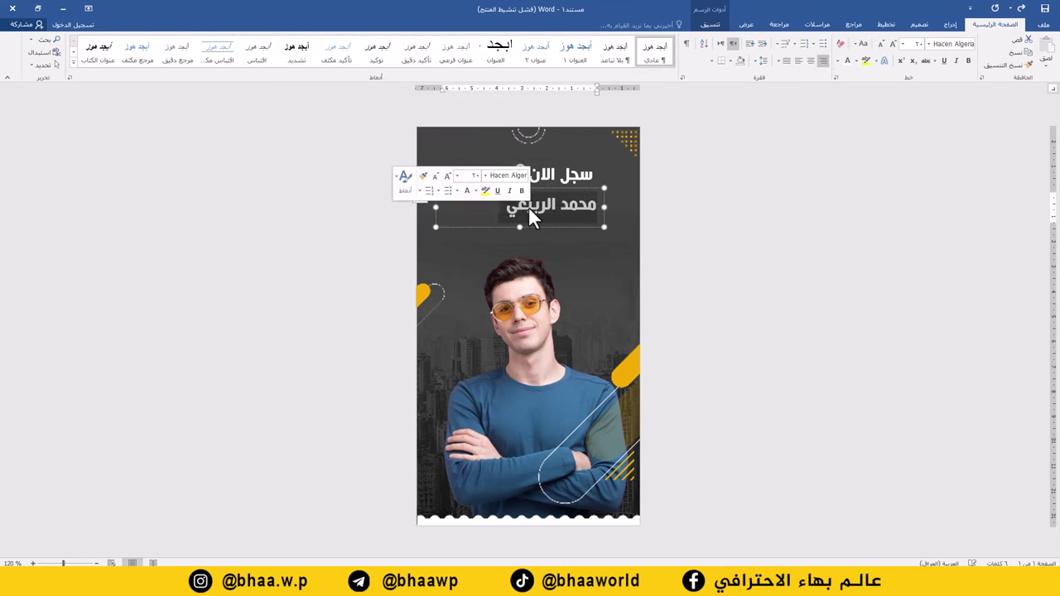
pyautogui.click(893, 44)
pyautogui.click(893, 44)
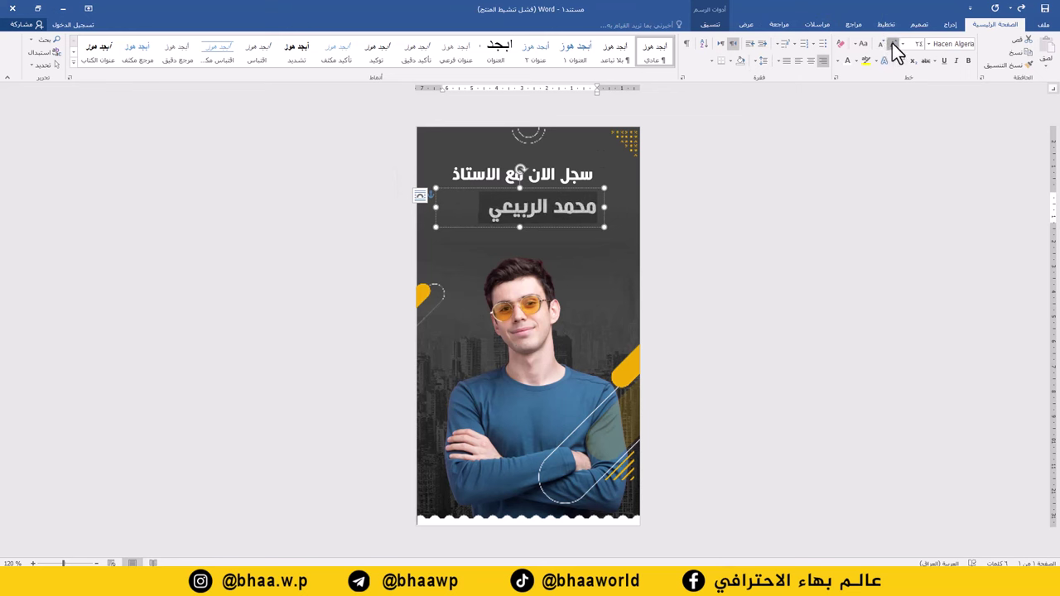
pyautogui.click(893, 44)
pyautogui.click(893, 44)
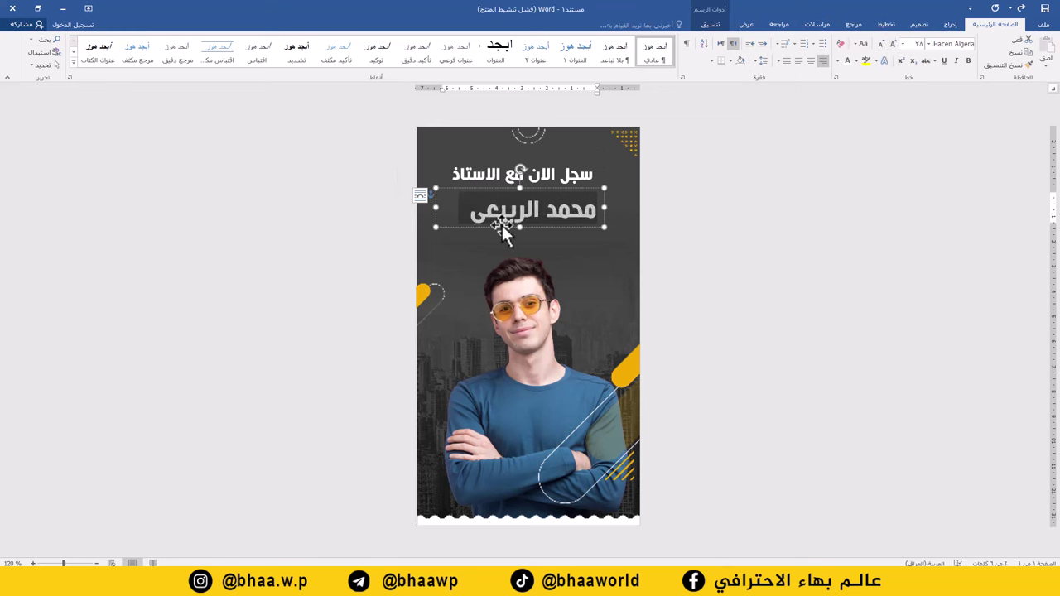
pyautogui.click(813, 61)
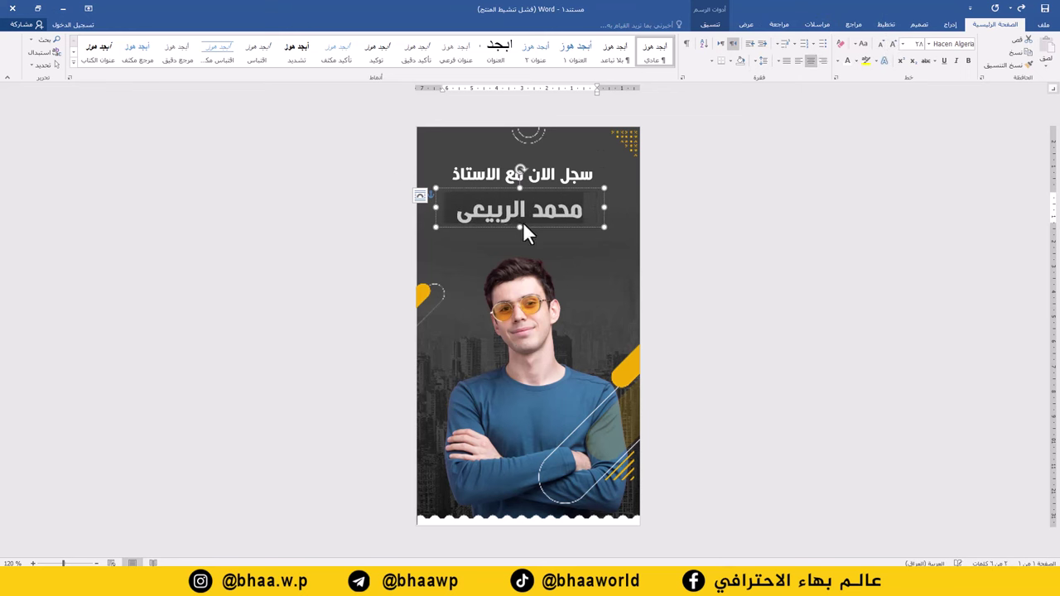
# Step: Make the name box slightly taller, colour the name yellow, and move it under the headline
pyautogui.moveTo(518, 230); pyautogui.dragTo(519, 238)
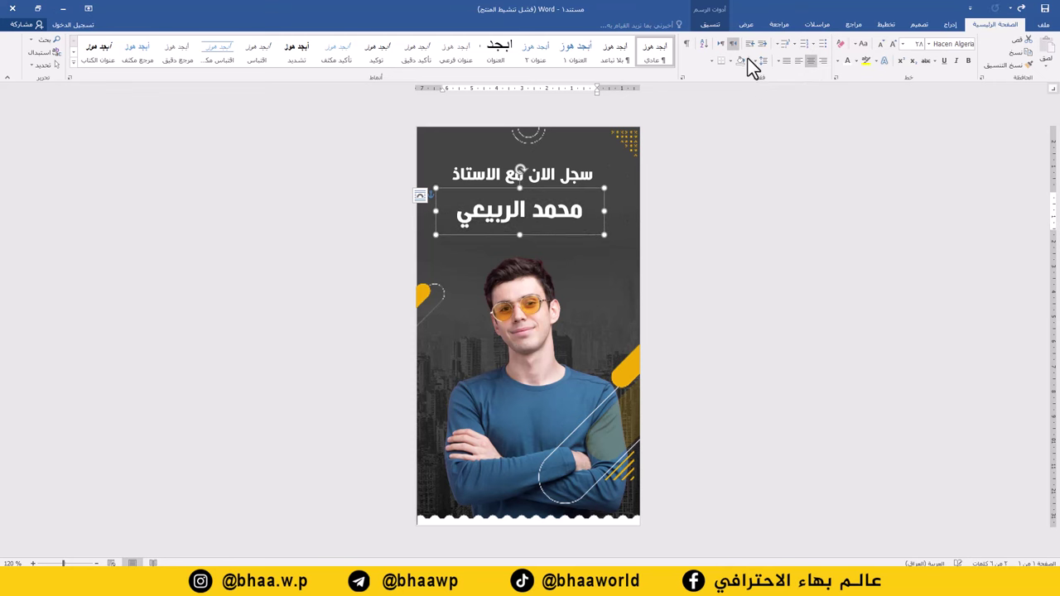
pyautogui.click(837, 62)
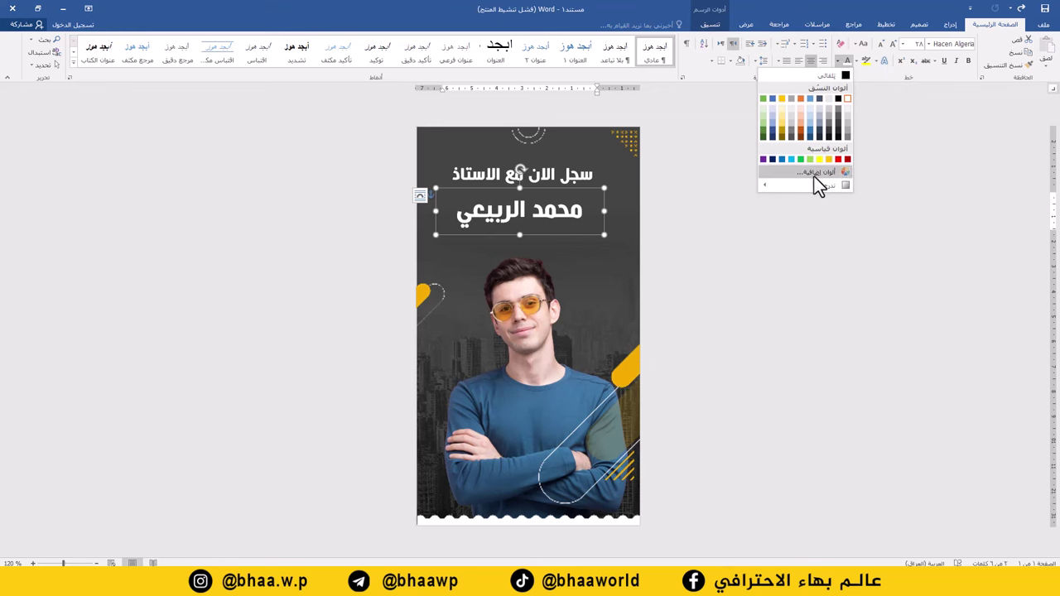
pyautogui.click(825, 160)
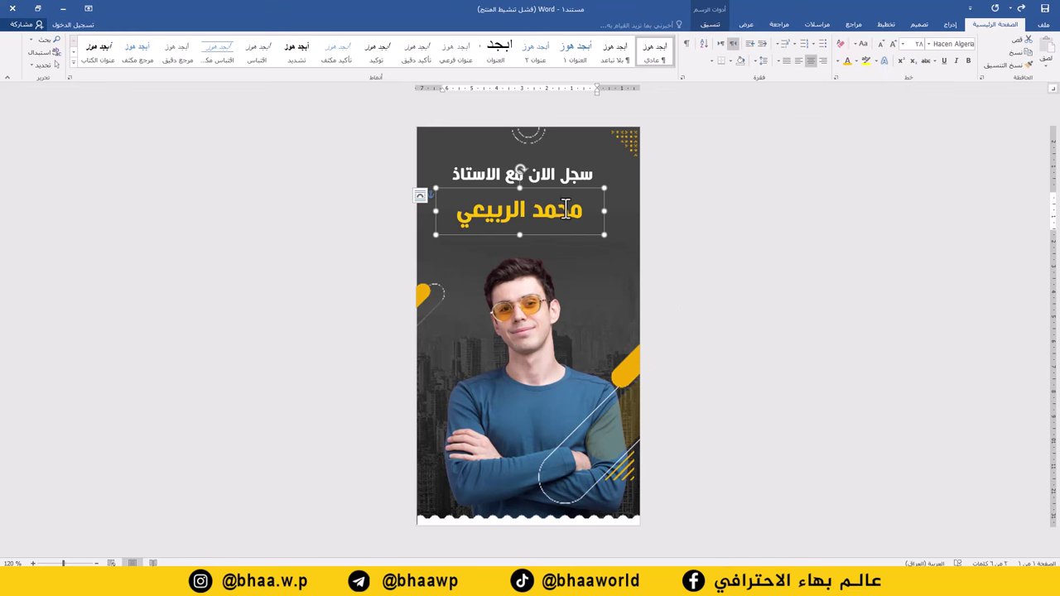
pyautogui.moveTo(558, 188); pyautogui.dragTo(566, 183)
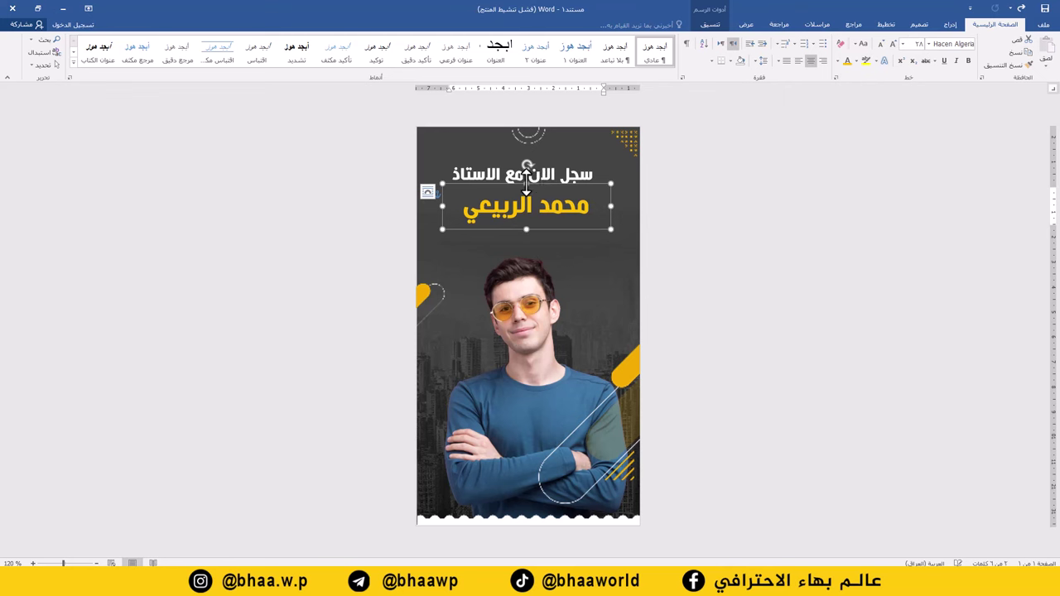
# Step: Give the teacher's name box a dark red shape fill
pyautogui.click(950, 24)
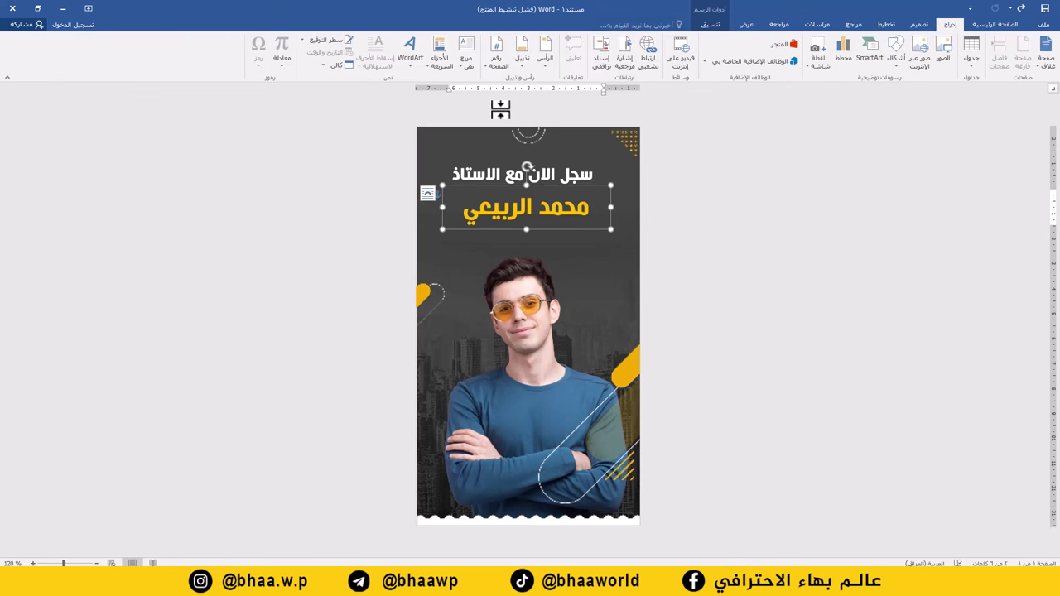
pyautogui.click(710, 24)
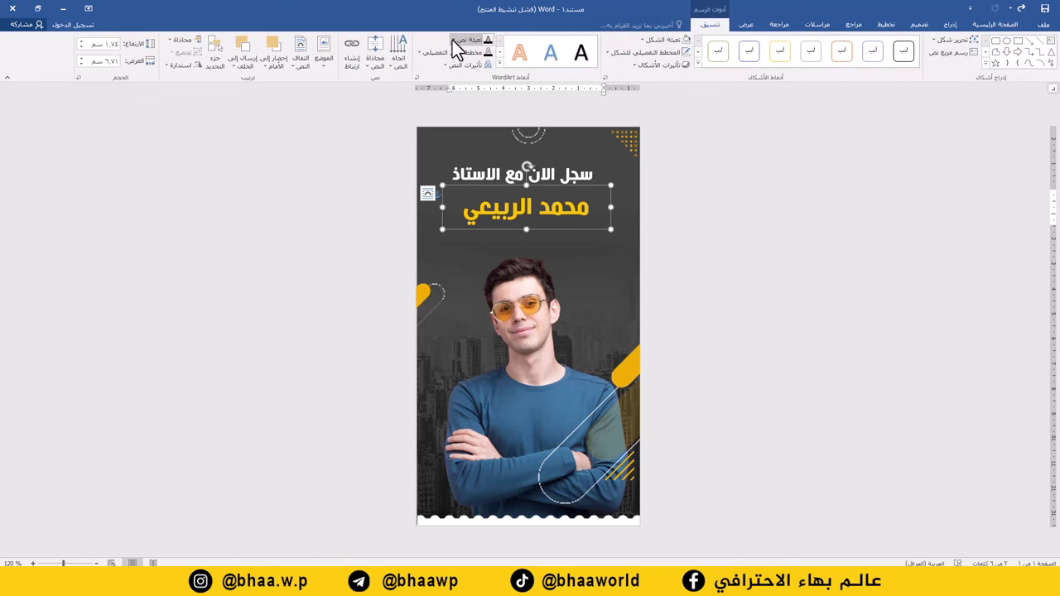
pyautogui.click(655, 40)
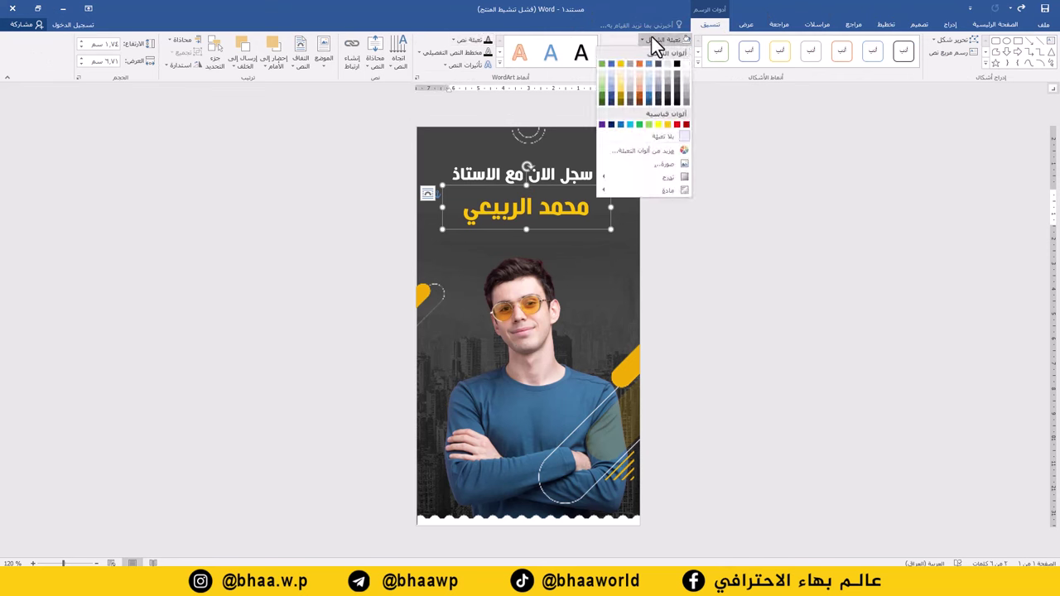
pyautogui.click(677, 126)
pyautogui.click(787, 248)
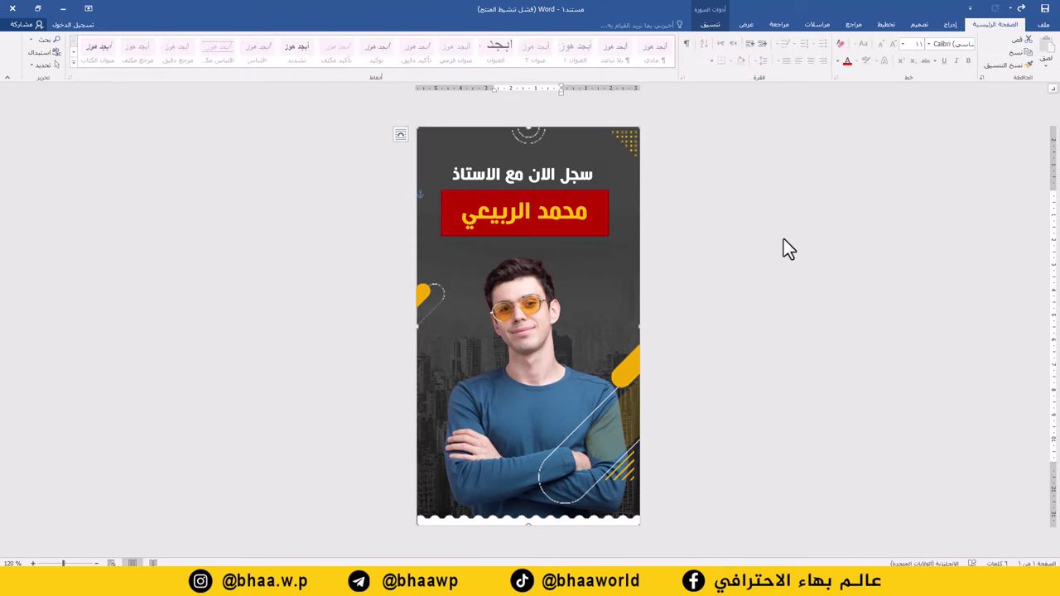
pyautogui.click(951, 25)
# Step: Draw a rounded rectangle near the poster bottom with gold-yellow fill and no outline
pyautogui.click(898, 58)
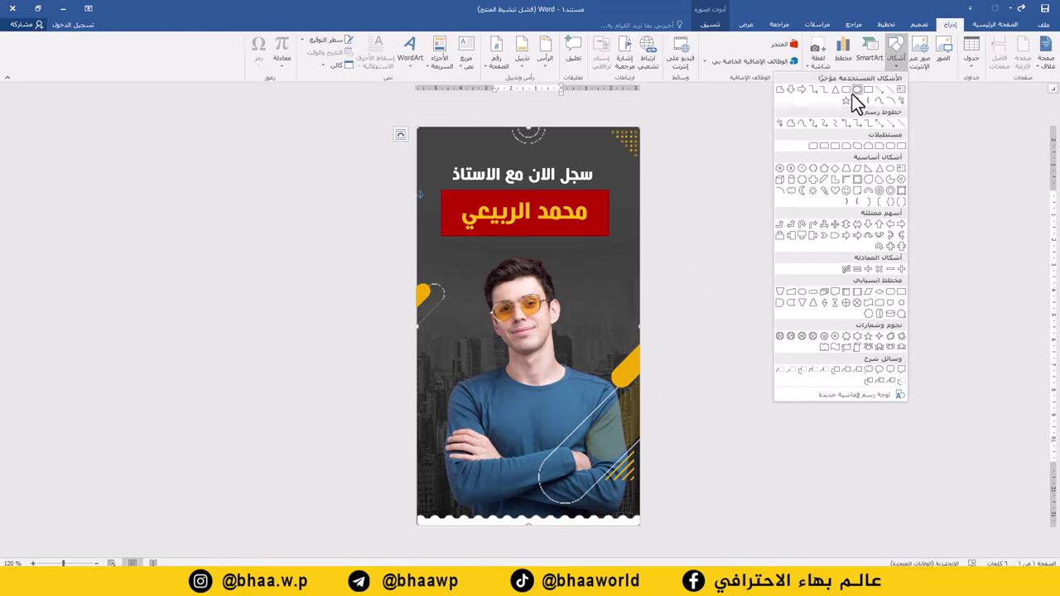
pyautogui.click(848, 89)
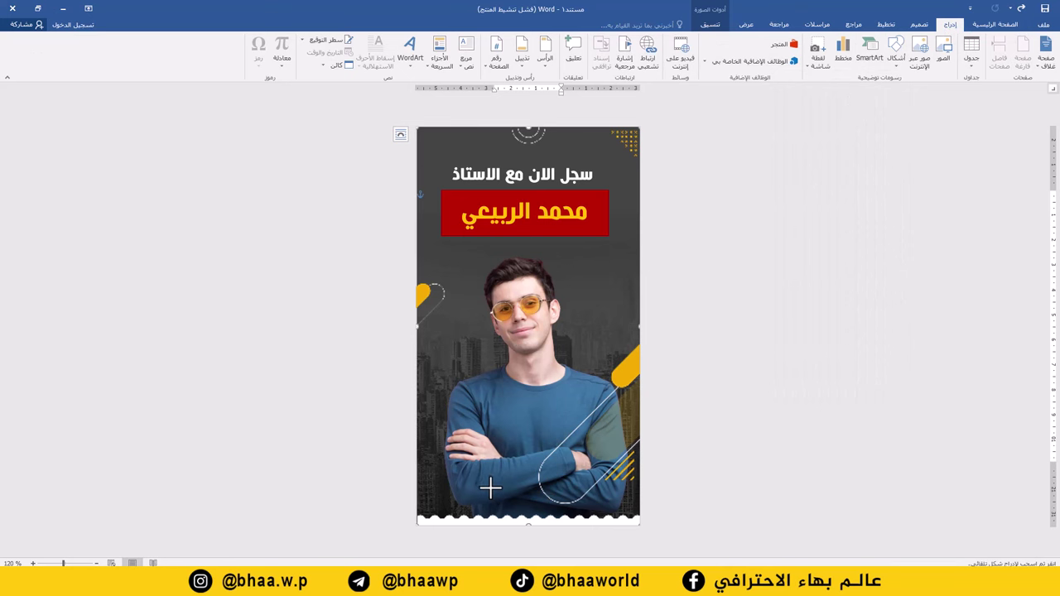
pyautogui.moveTo(491, 488)
pyautogui.mouseDown()
pyautogui.moveTo(552, 502)
pyautogui.moveTo(495, 499)
pyautogui.mouseUp()
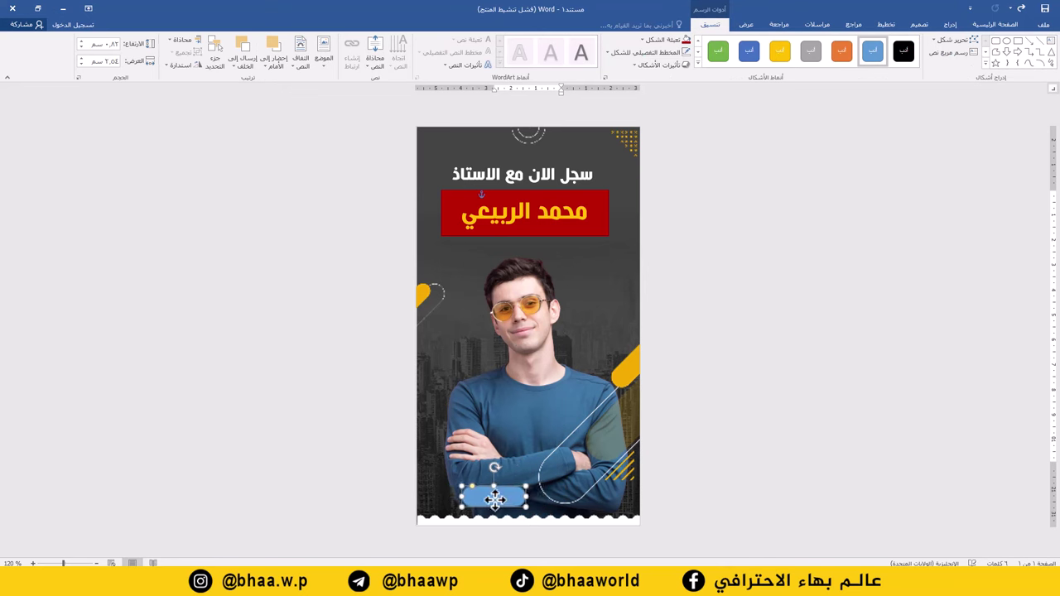
pyautogui.click(664, 40)
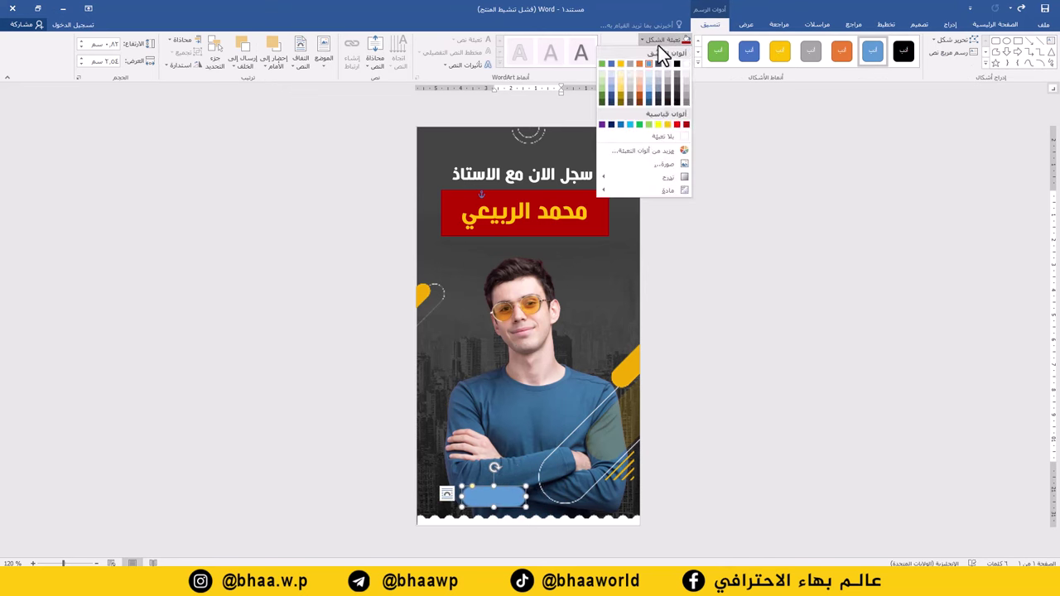
pyautogui.click(667, 124)
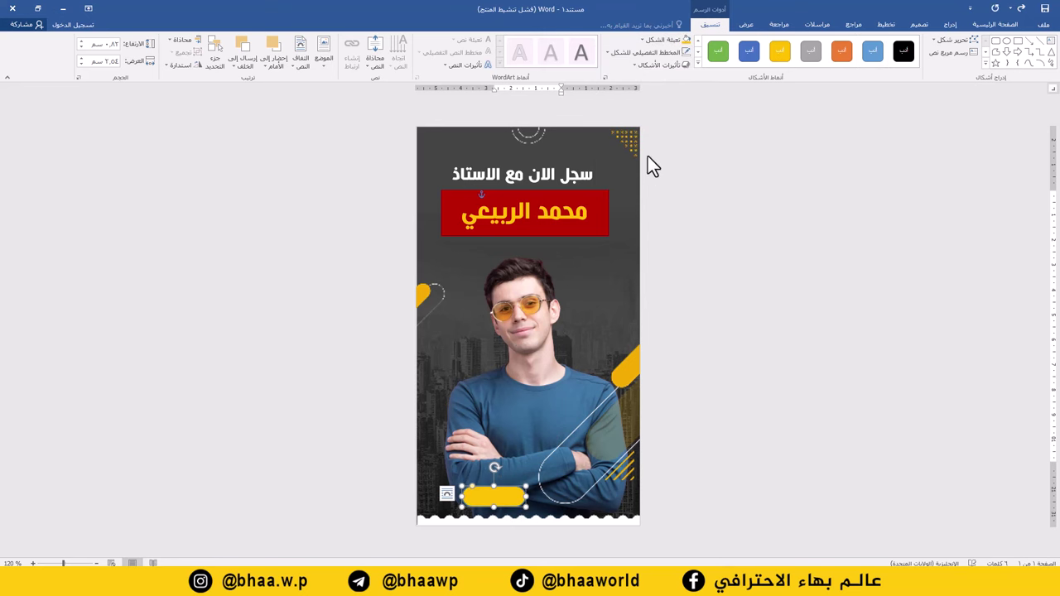
pyautogui.click(658, 52)
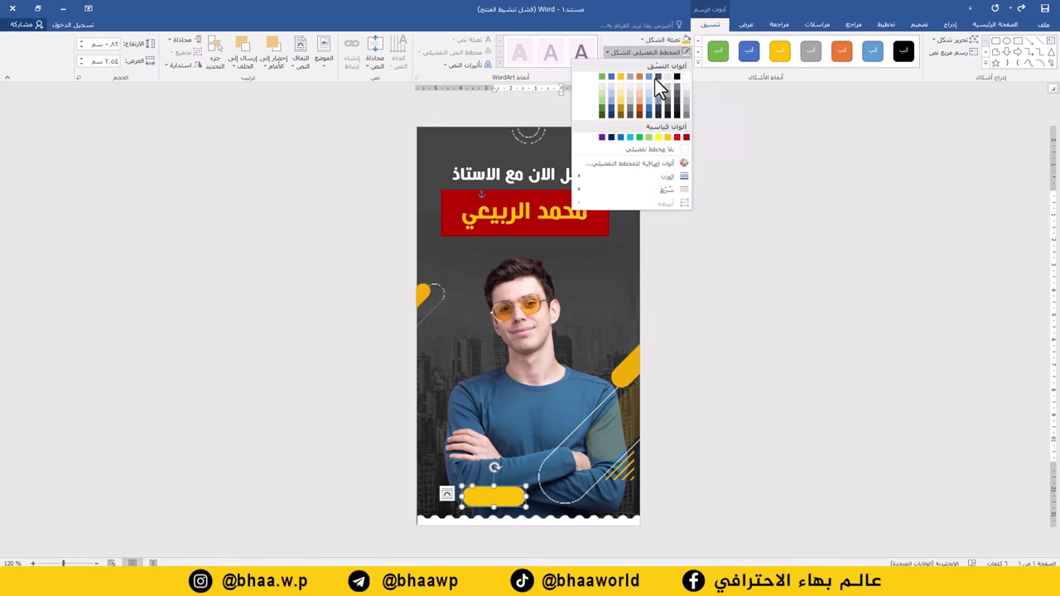
pyautogui.click(665, 152)
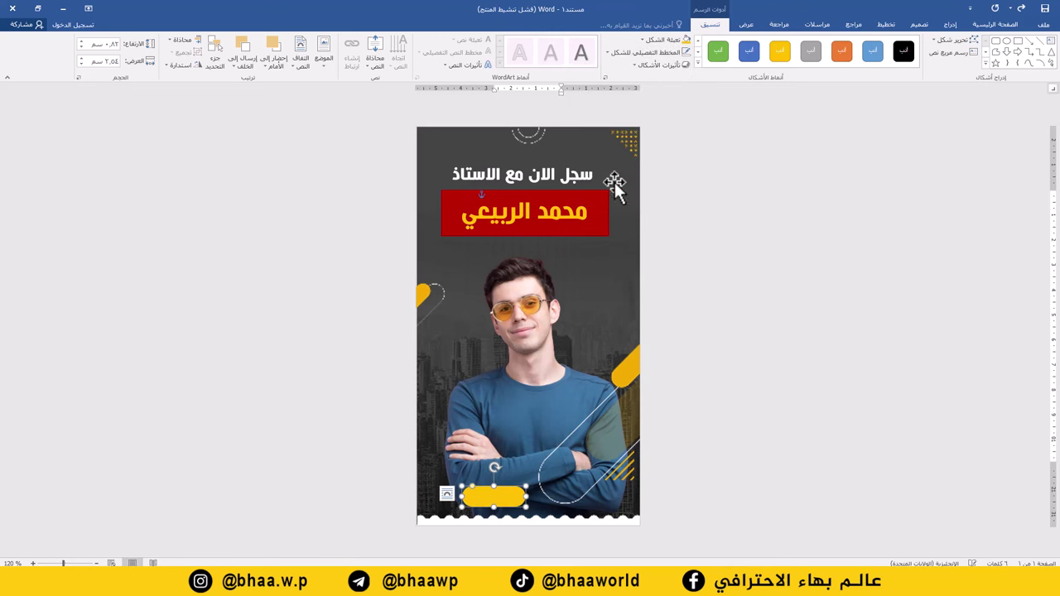
pyautogui.click(558, 179)
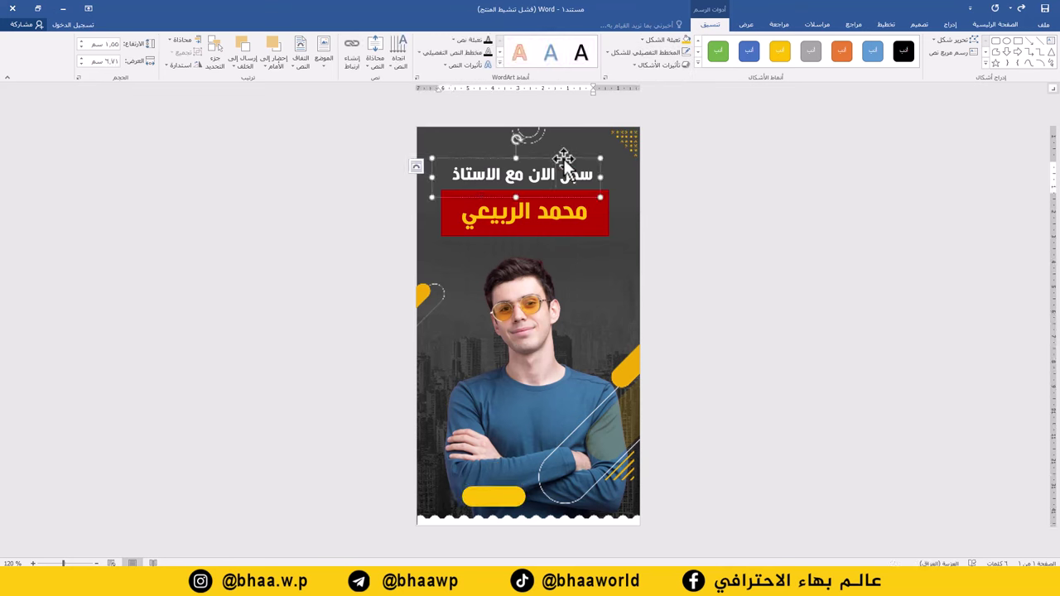
# Step: Copy the headline box, trim it to 'سجل الان' in red, and place it on the yellow button
pyautogui.moveTo(563, 159); pyautogui.dragTo(307, 379)
pyautogui.click(433, 383)
pyautogui.press('BackSpace')
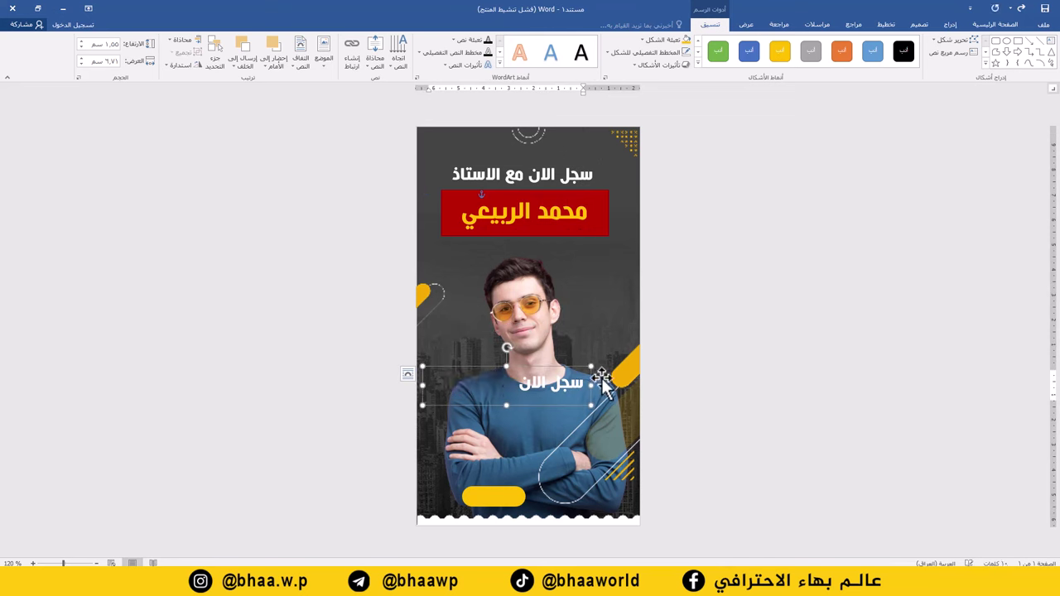
pyautogui.click(994, 24)
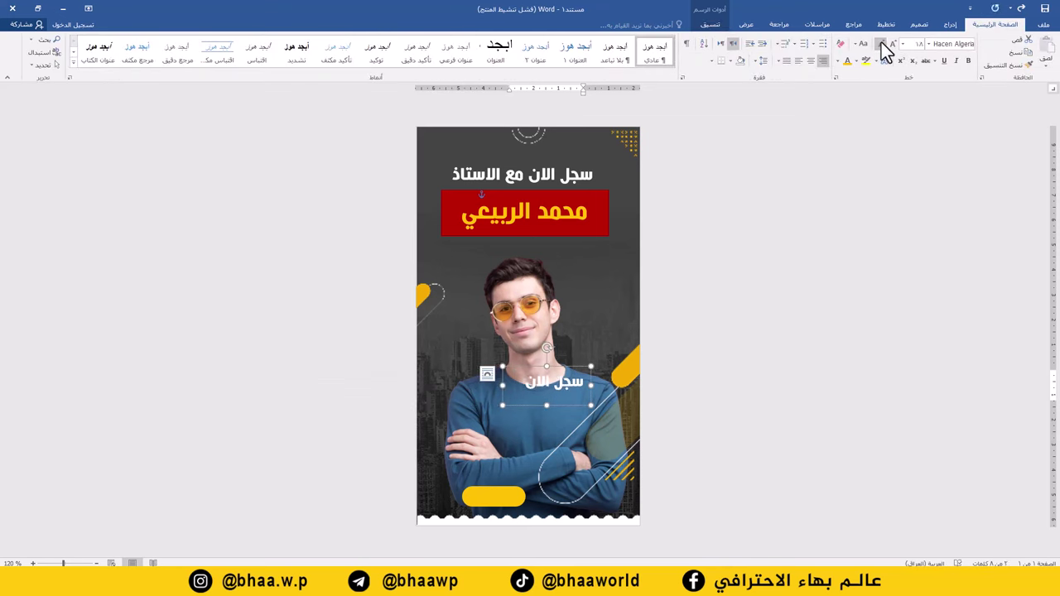
pyautogui.click(837, 63)
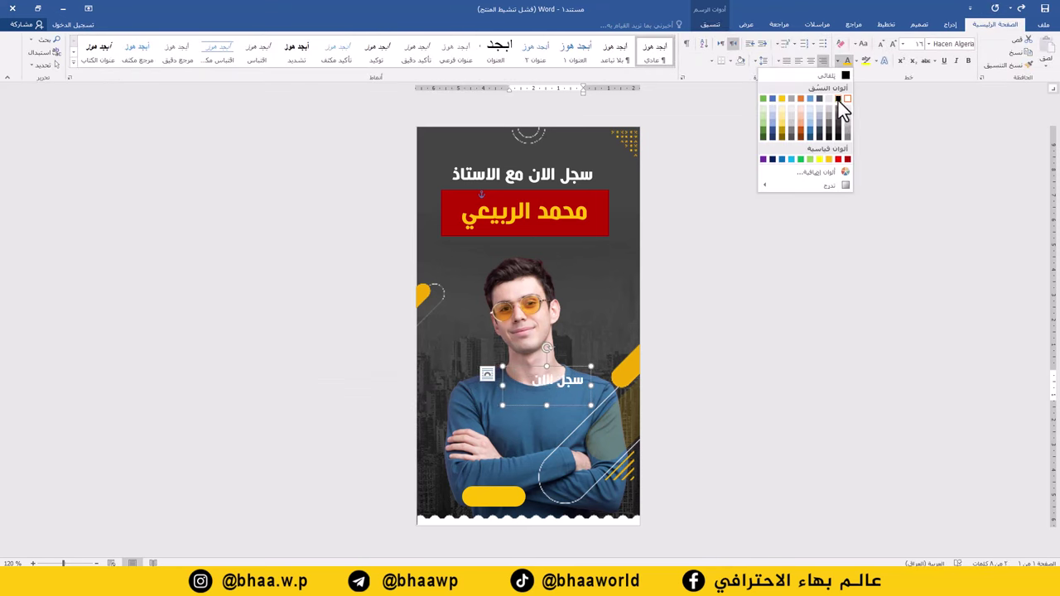
pyautogui.click(844, 157)
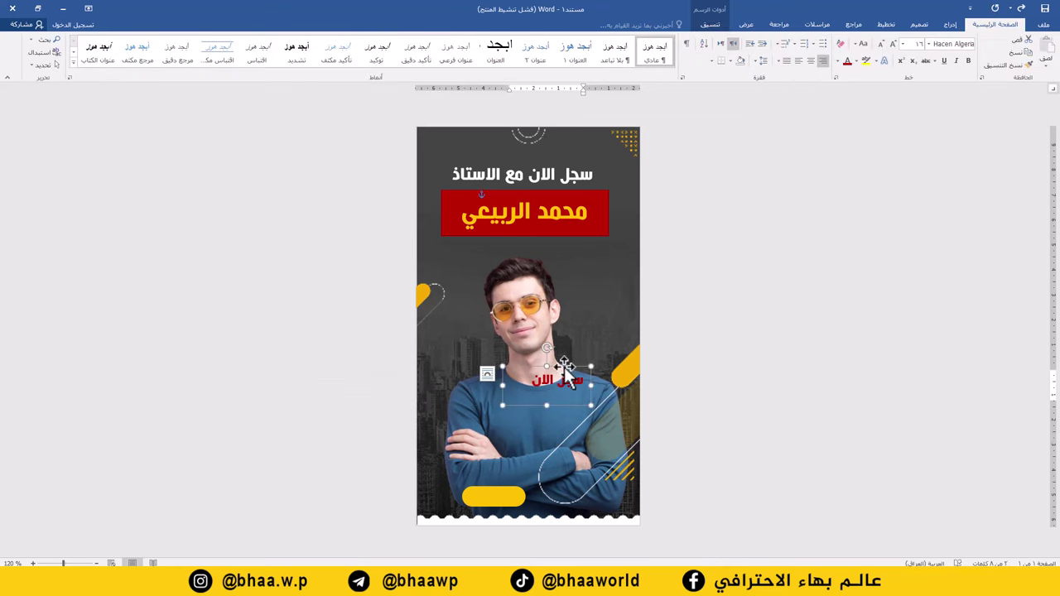
pyautogui.moveTo(566, 365); pyautogui.dragTo(502, 482)
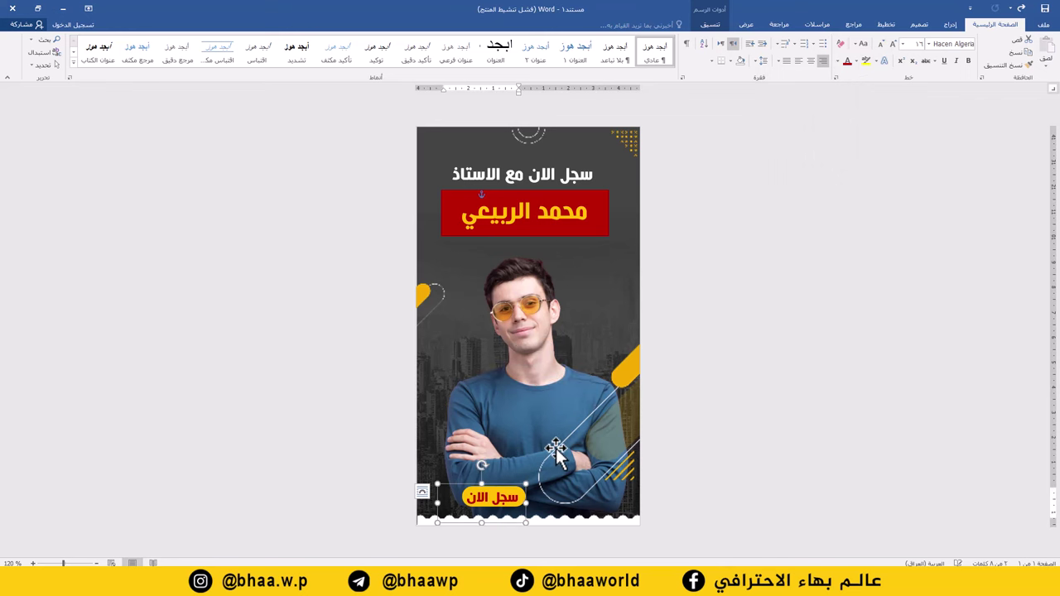
pyautogui.press('Up')
pyautogui.click(786, 307)
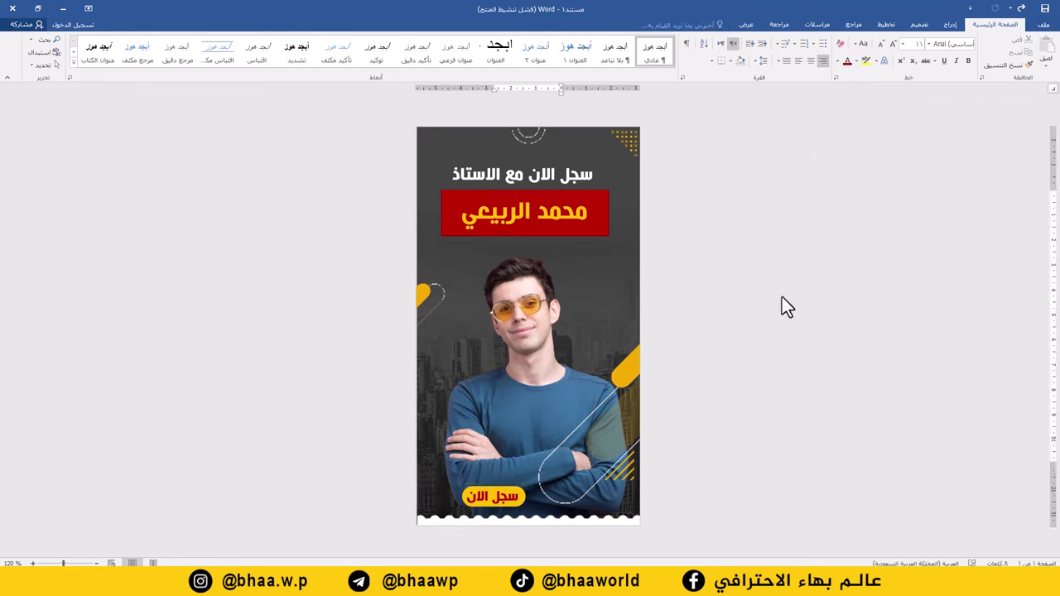